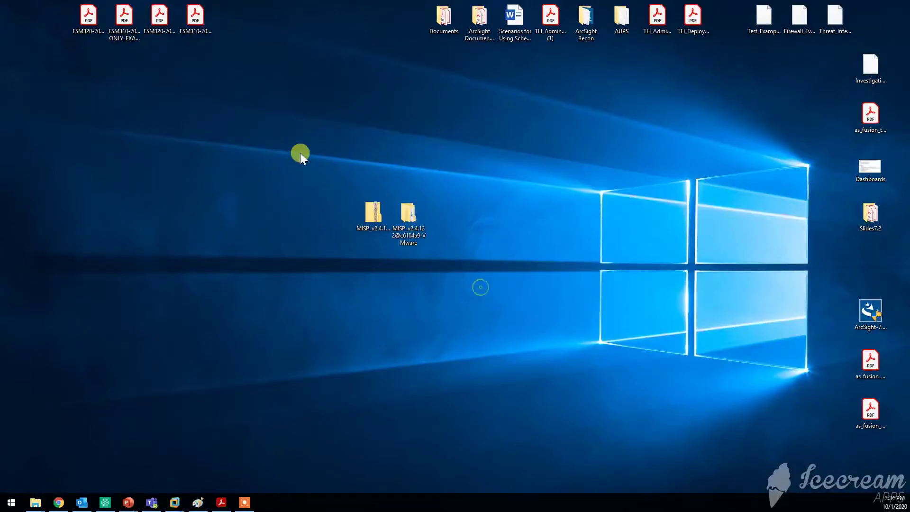
# Rearrange the MISP zip and MISP VMware folder icons, placing the zip further left.
pyautogui.moveTo(300, 152); pyautogui.dragTo(487, 310)
pyautogui.click(472, 315)
pyautogui.moveTo(319, 179); pyautogui.dragTo(539, 364)
pyautogui.click(576, 428)
pyautogui.moveTo(414, 222); pyautogui.dragTo(453, 212)
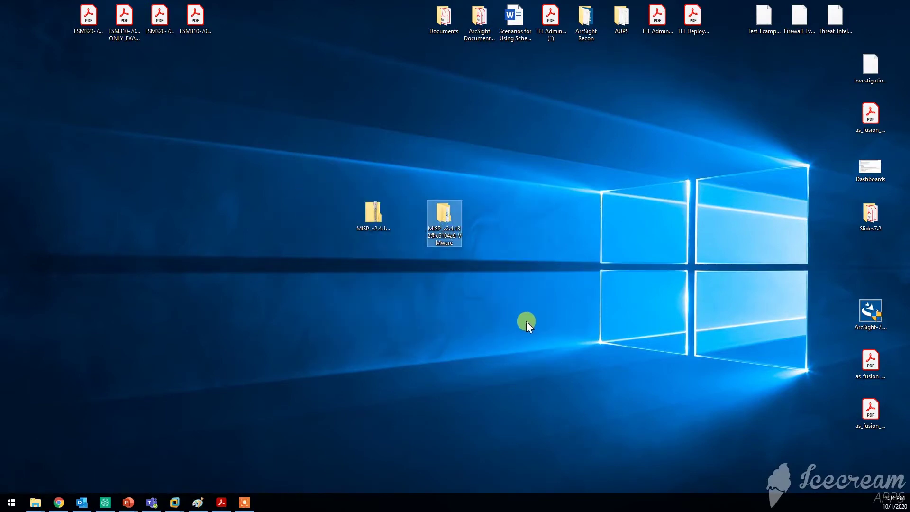
pyautogui.moveTo(374, 230); pyautogui.dragTo(444, 223)
pyautogui.click(371, 227)
pyautogui.moveTo(371, 228); pyautogui.dragTo(300, 213)
pyautogui.click(376, 315)
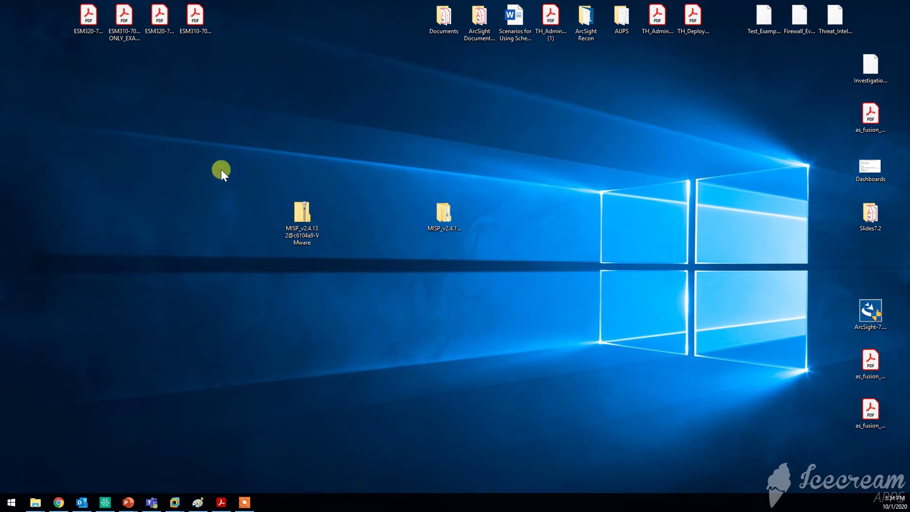
pyautogui.moveTo(220, 169); pyautogui.dragTo(382, 319)
pyautogui.click(383, 319)
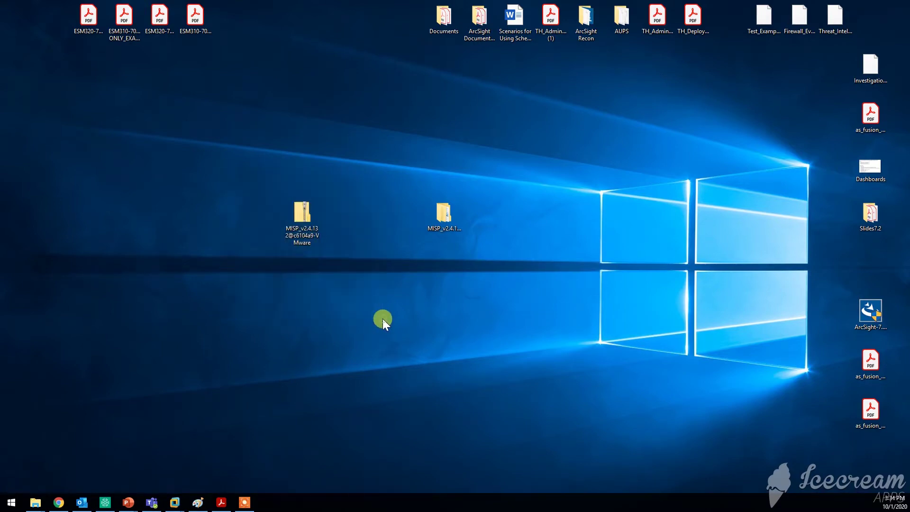
pyautogui.rightClick(293, 215)
pyautogui.click(556, 277)
# Open the MISP VMware folder full screen, browse its VMware subfolder and inspect the .vmx file.
pyautogui.click(442, 215)
pyautogui.doubleClick(443, 215)
pyautogui.doubleClick(529, 206)
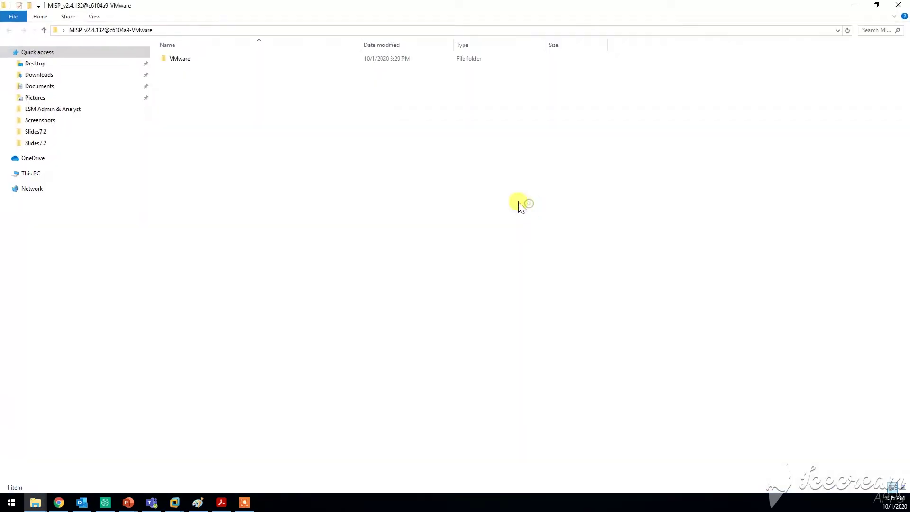
pyautogui.doubleClick(219, 58)
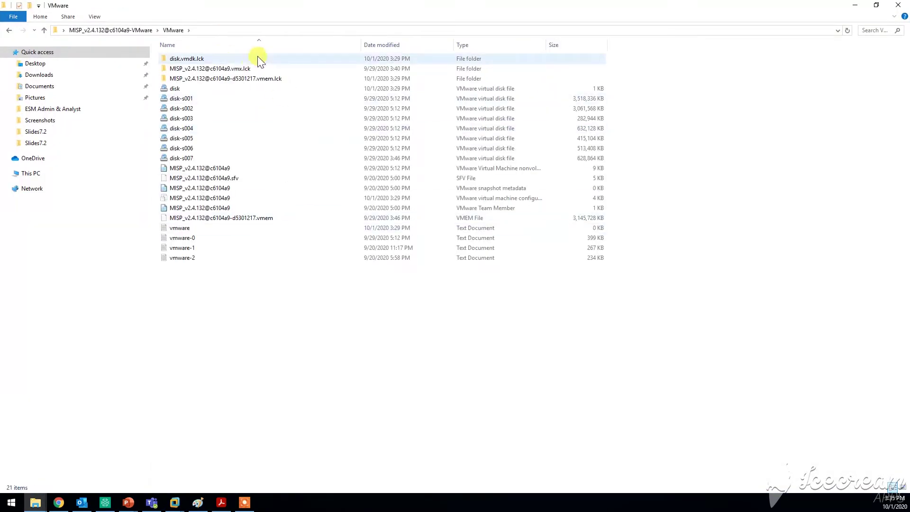
pyautogui.click(213, 207)
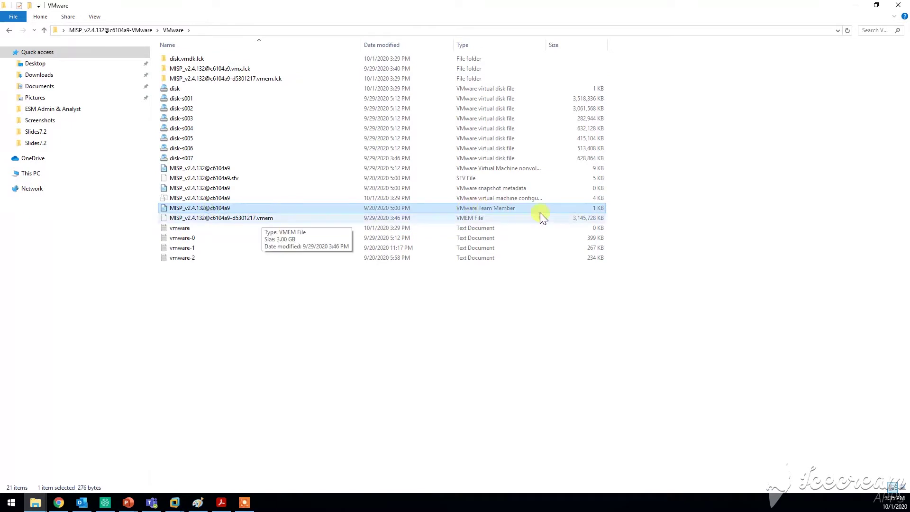
pyautogui.click(521, 189)
pyautogui.click(496, 197)
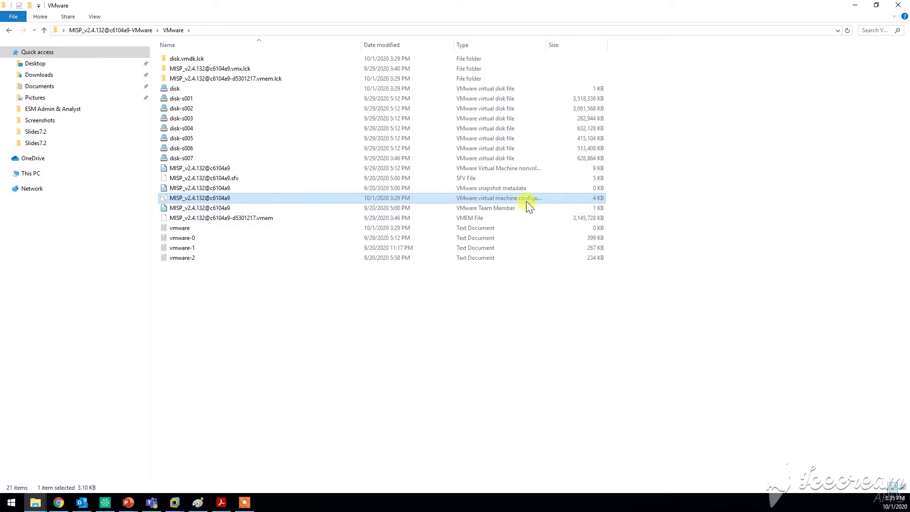
pyautogui.rightClick(203, 199)
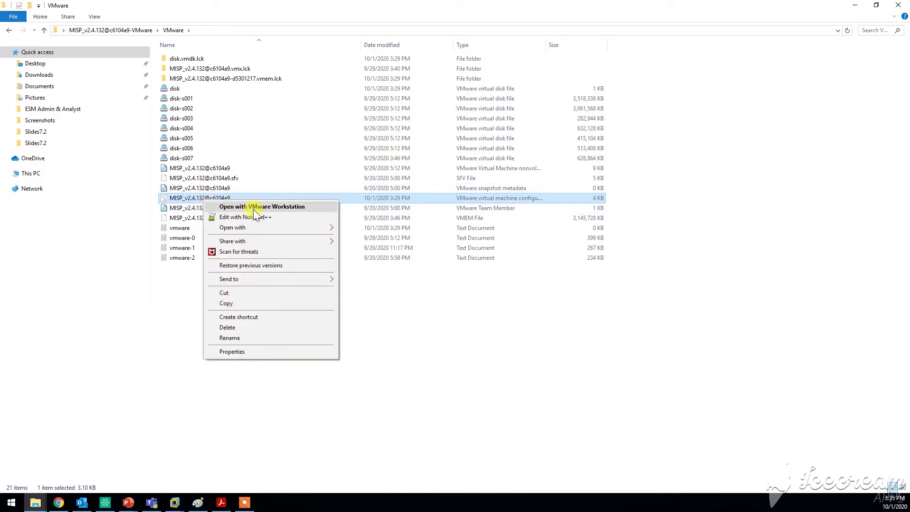
pyautogui.click(519, 345)
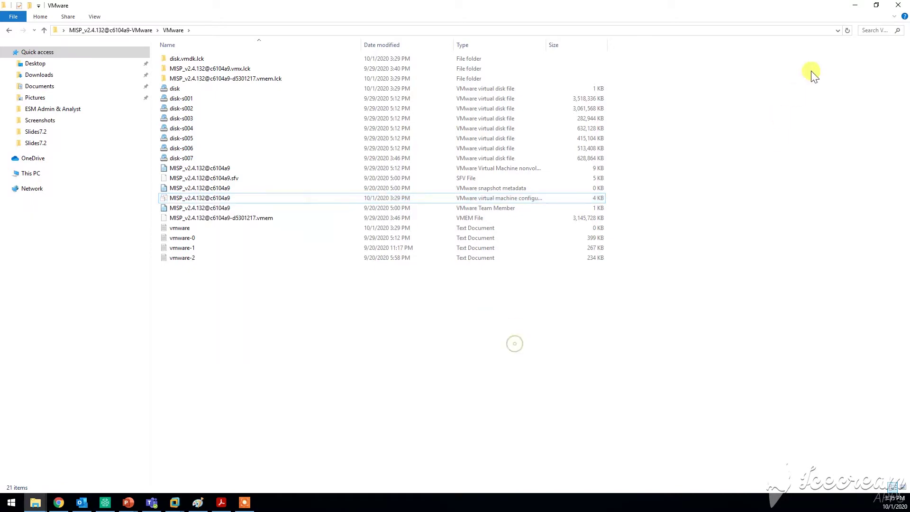
pyautogui.click(855, 6)
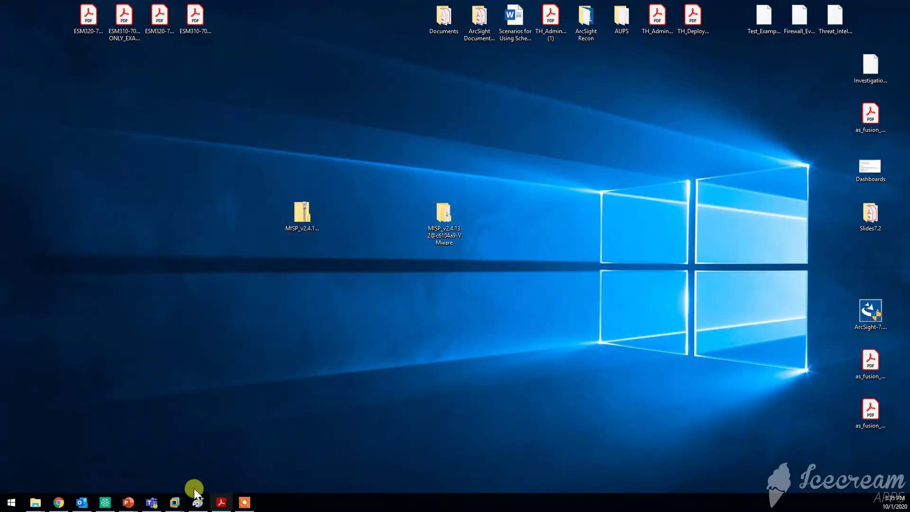
# In VMware Workstation, switch from the ESM 7.2 and Windows Server 2016 machines to the MISP VM.
pyautogui.click(178, 496)
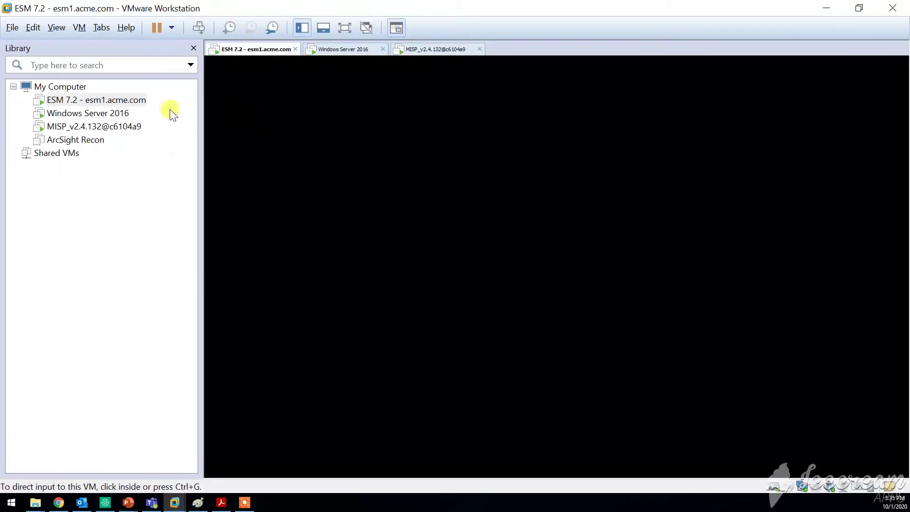
pyautogui.click(121, 105)
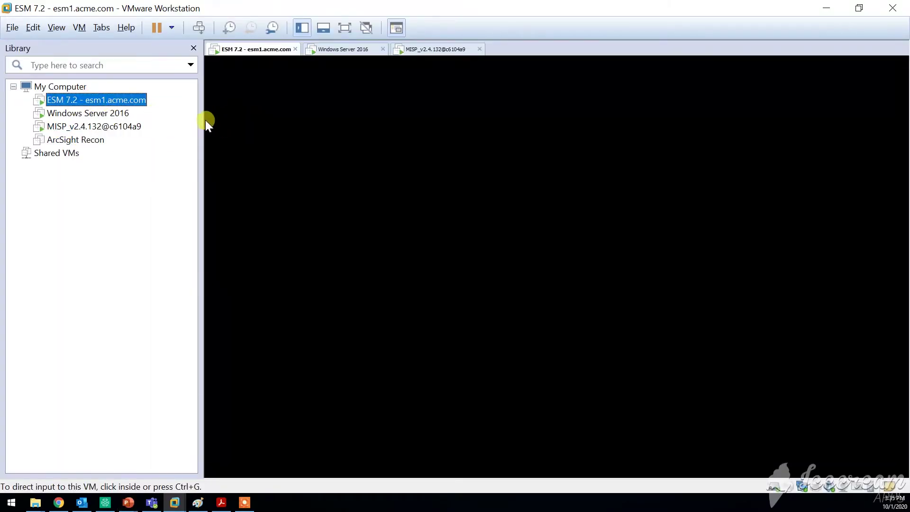
pyautogui.moveTo(203, 120); pyautogui.dragTo(235, 121)
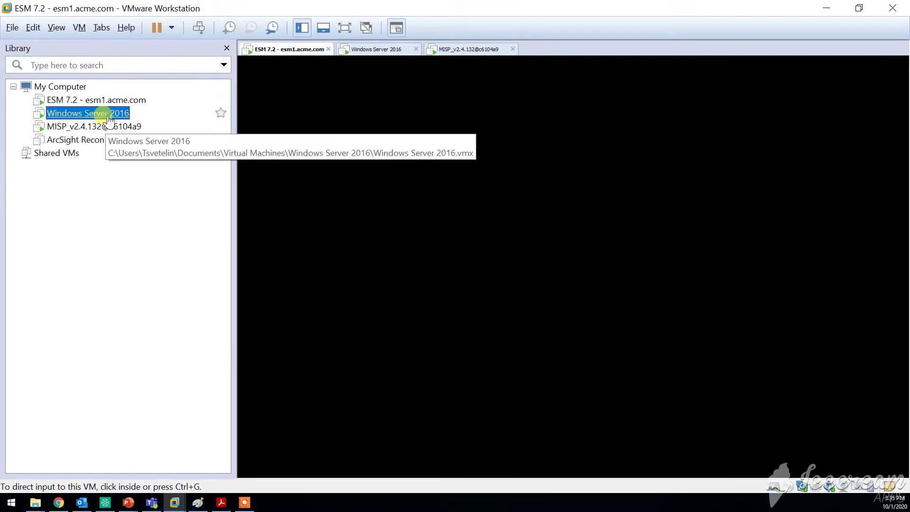
pyautogui.click(92, 113)
pyautogui.click(102, 127)
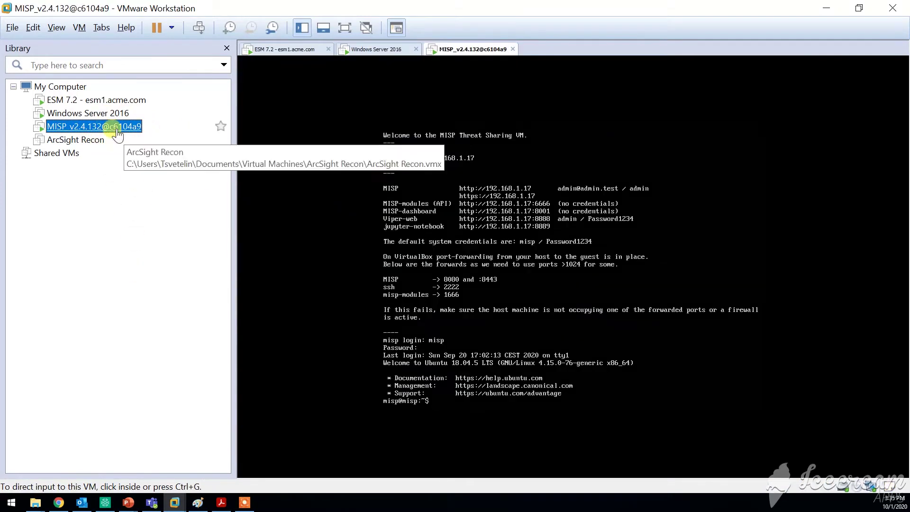
# Show the MISP console full screen, showing IP 192.168.1.17, then release input to the host.
pyautogui.click(345, 28)
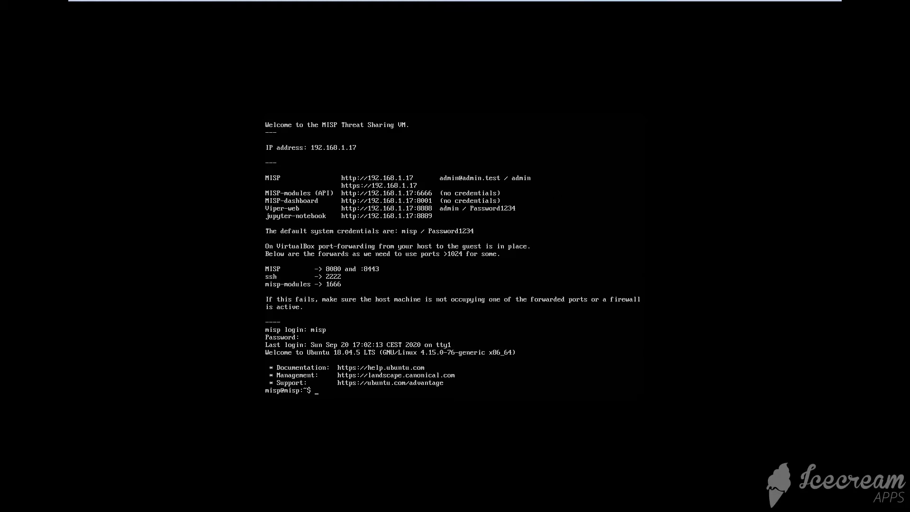
pyautogui.click(656, 196)
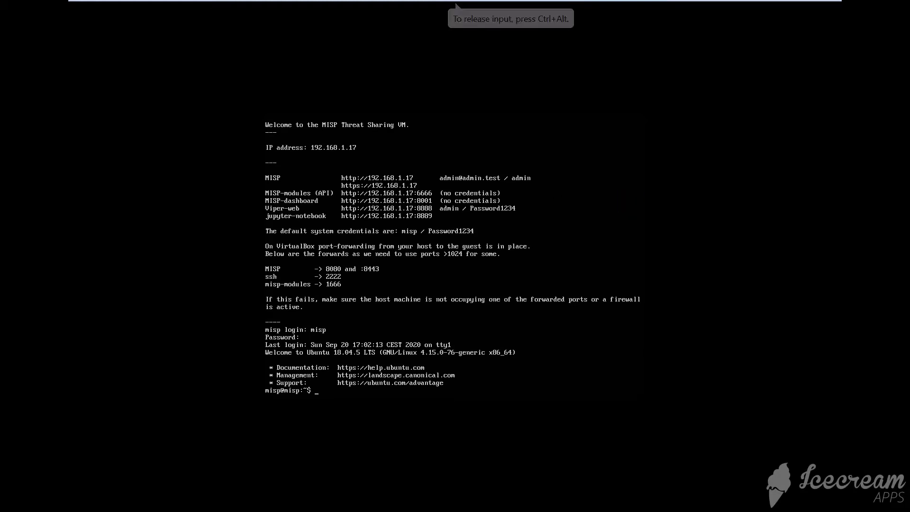
pyautogui.hotkey('ctrl', 'alt')
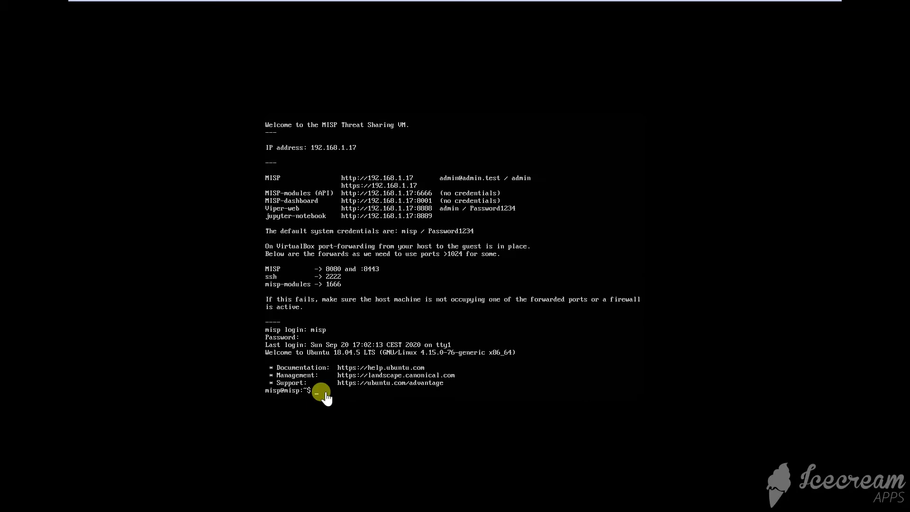
pyautogui.moveTo(544, 2)
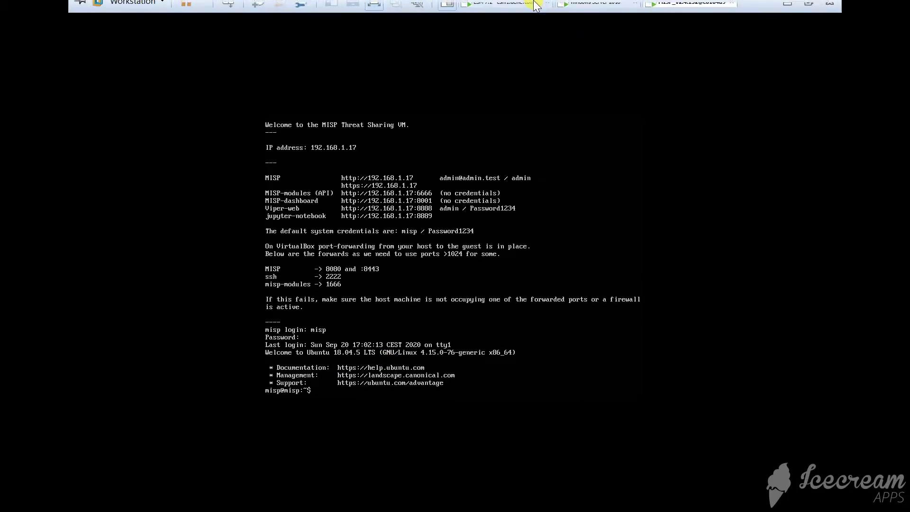
# On the Windows Server 2016 VM, launch Command Prompt by running cmd.
pyautogui.click(607, 14)
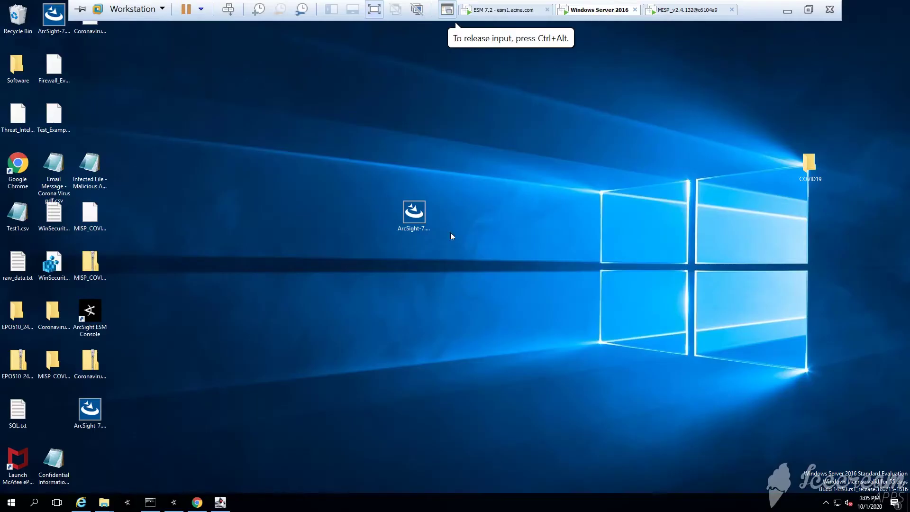
pyautogui.rightClick(306, 253)
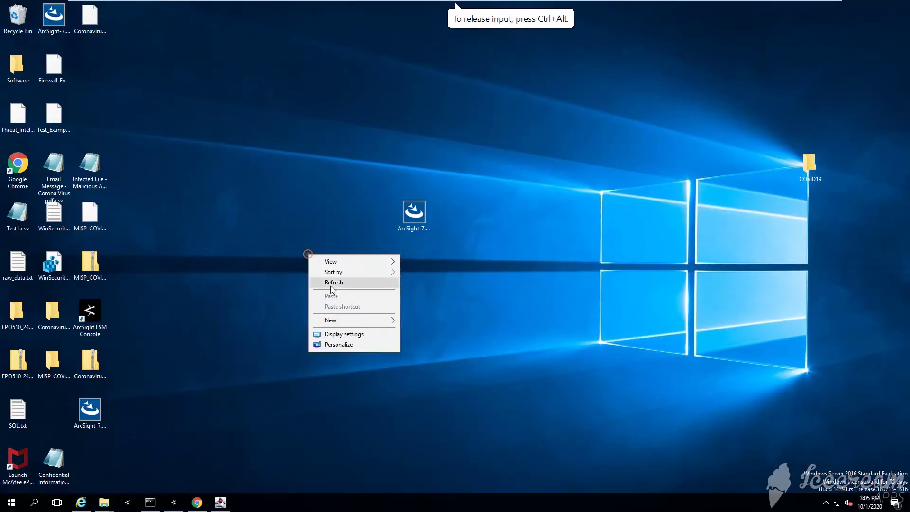
pyautogui.click(240, 294)
pyautogui.press('super+r')
pyautogui.write('cmd')
pyautogui.press('Return')
# Ping 192.168.1.17, getting 4 of 4 replies with 0% loss.
pyautogui.write('ping 18')
pyautogui.press('BackSpace')
pyautogui.write('9')
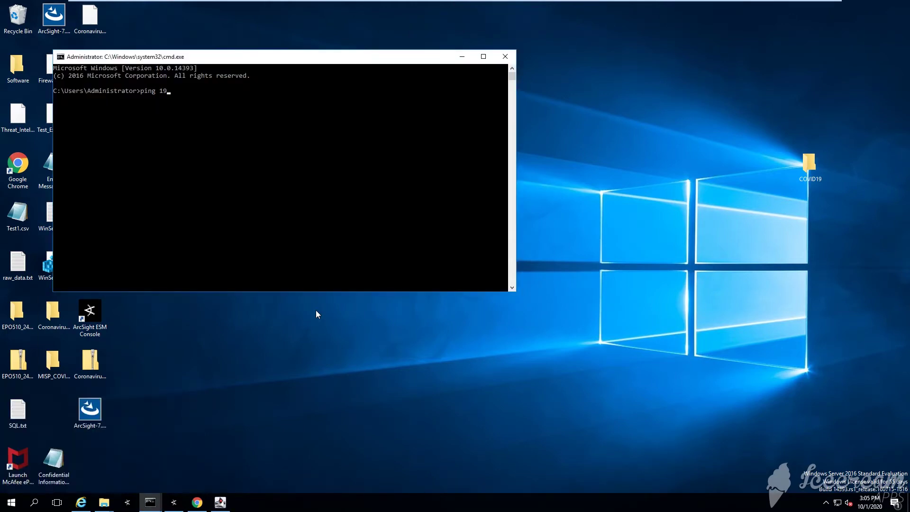
pyautogui.write('2.168.1.17')
pyautogui.press('Return')
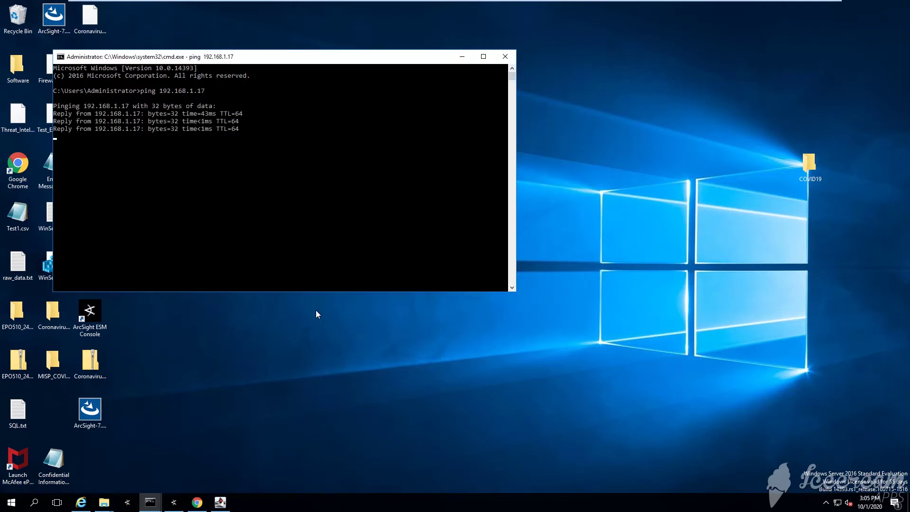
# Try clearing the console, then minimize ArcSight Console and Command Prompt to show the desktop.
pyautogui.write('clear')
pyautogui.press('Return')
pyautogui.hotkey('alt', 'Tab')
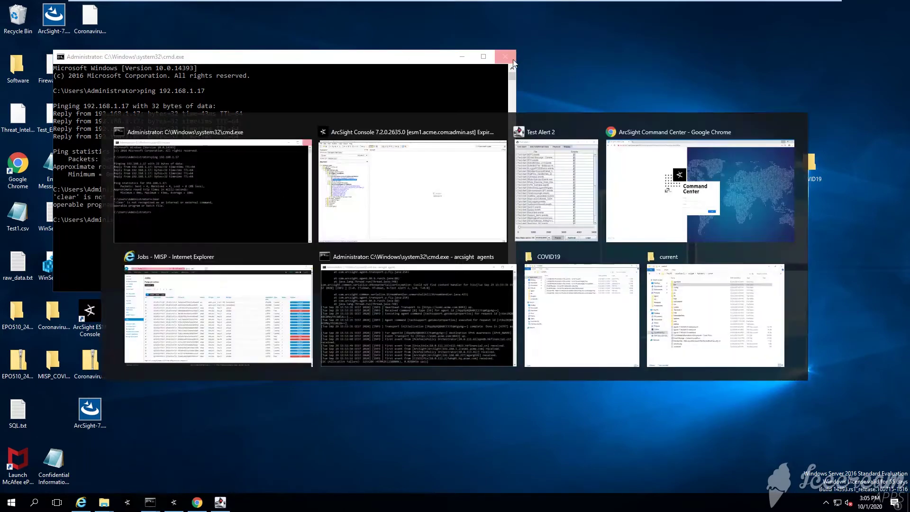
pyautogui.click(855, 5)
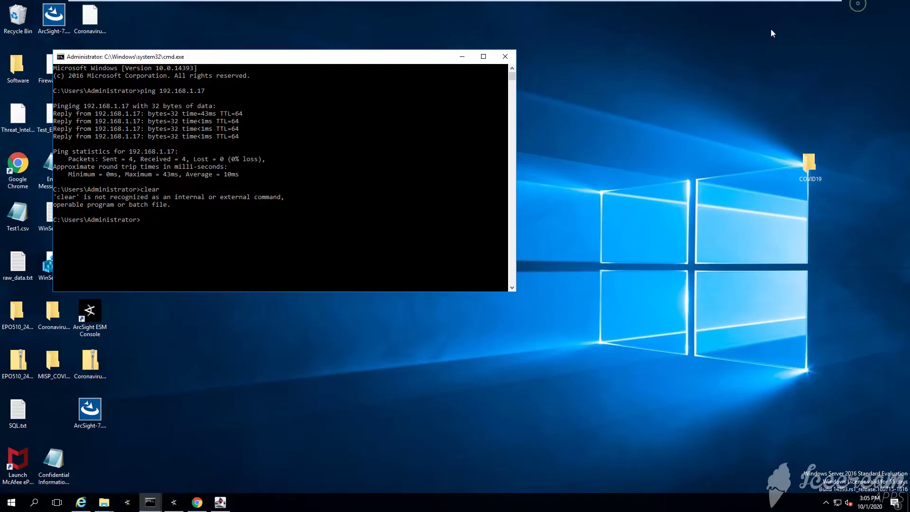
pyautogui.click(464, 54)
pyautogui.click(452, 286)
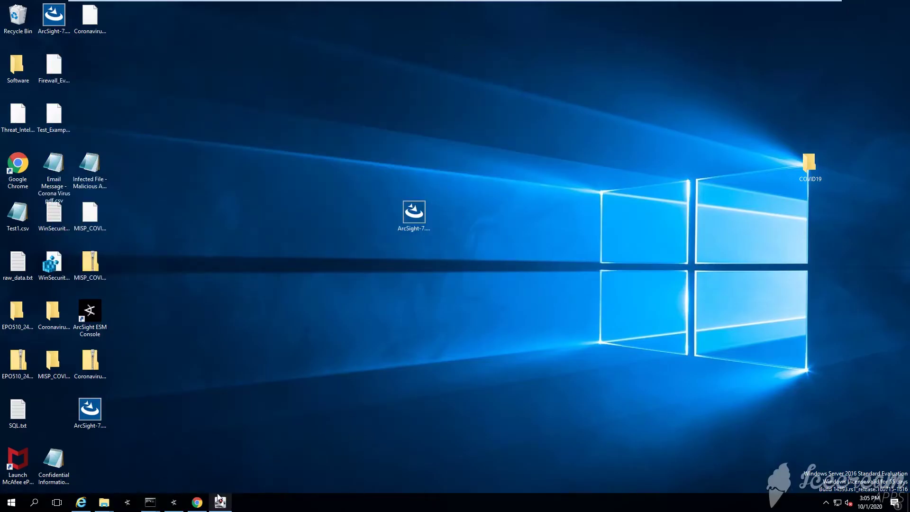
pyautogui.click(198, 503)
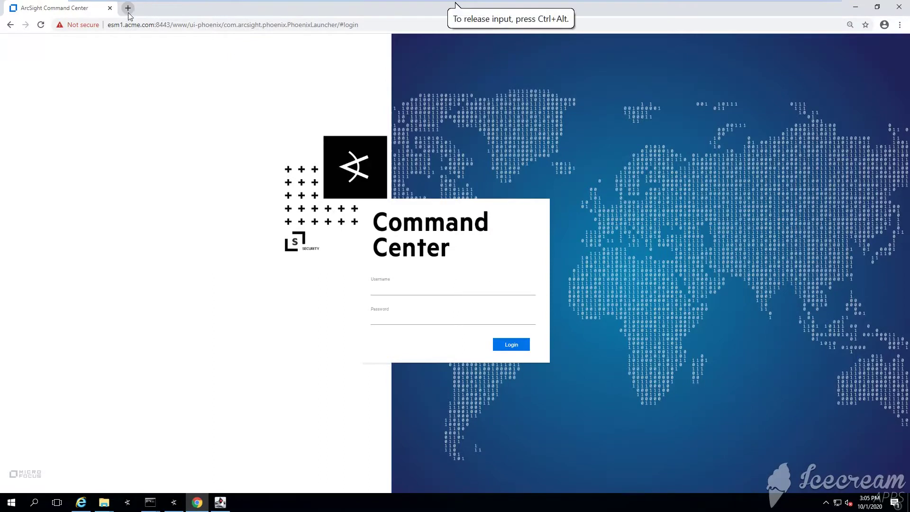
pyautogui.click(127, 8)
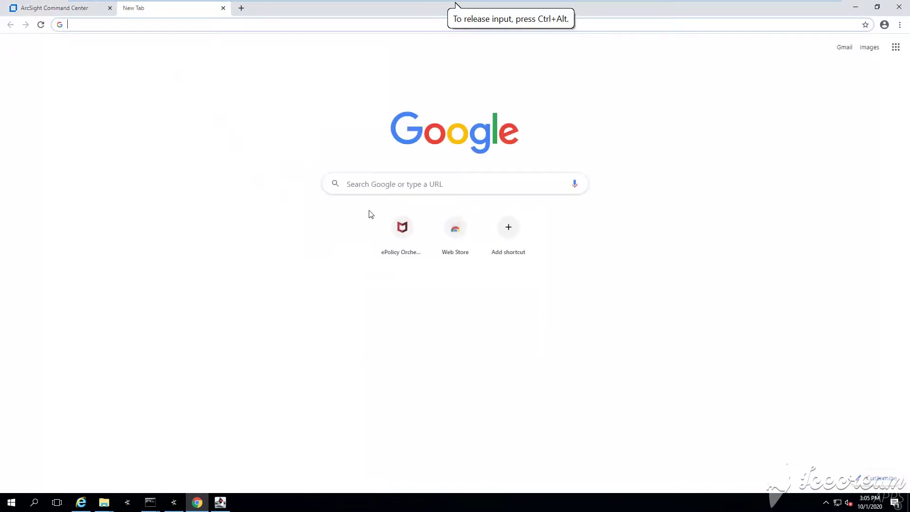
pyautogui.write('https:')
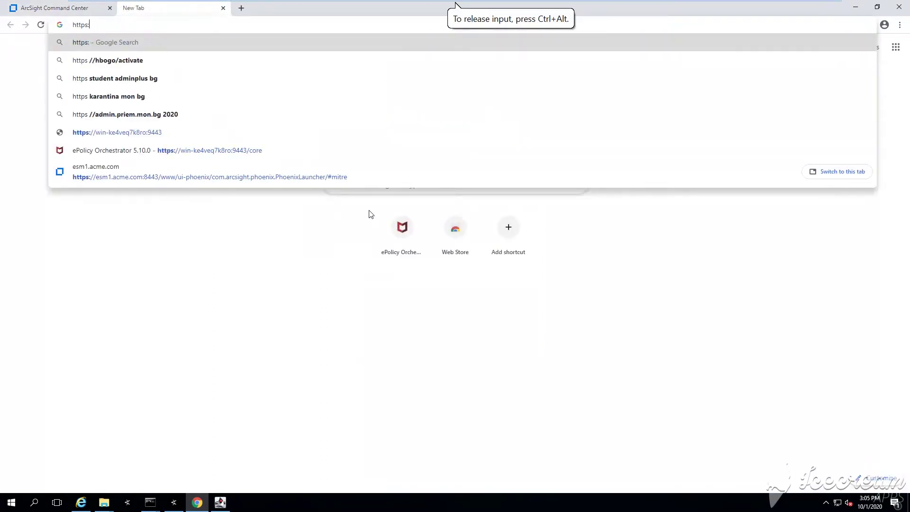
pyautogui.write('//192.168')
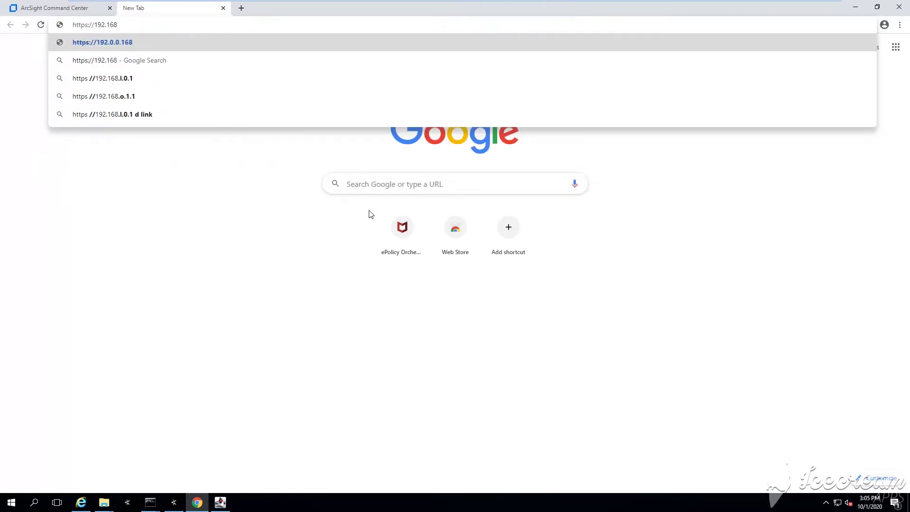
pyautogui.write('.1.17')
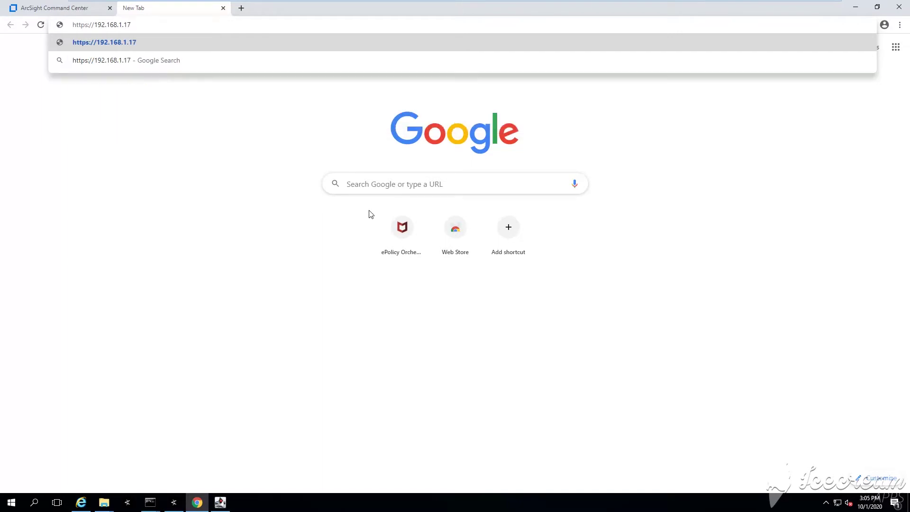
pyautogui.press('Return')
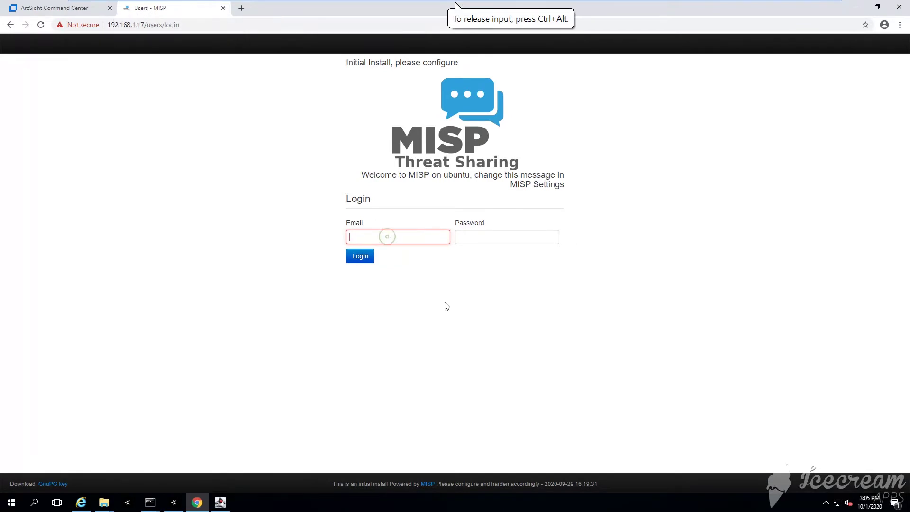
# Look up MISP's default login credentials on the MISP VM console.
pyautogui.moveTo(454, 5)
pyautogui.click(673, 9)
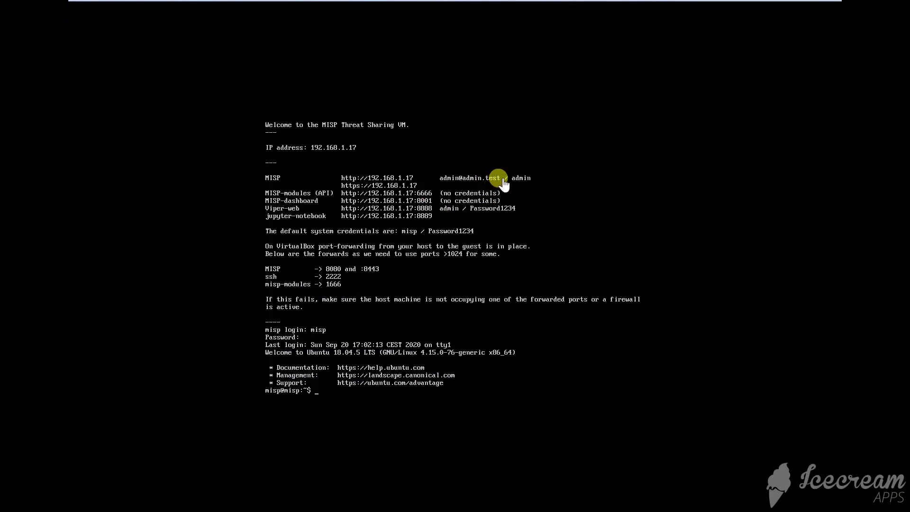
pyautogui.moveTo(679, 1)
pyautogui.click(590, 15)
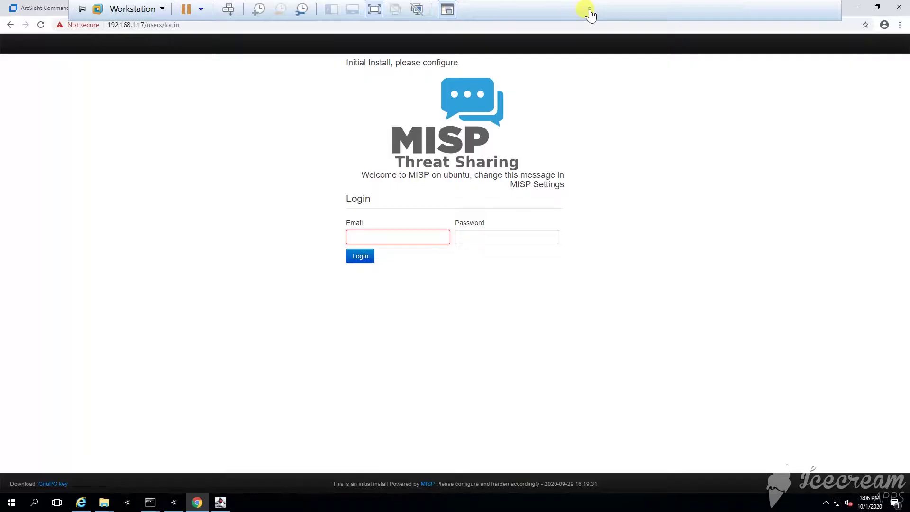
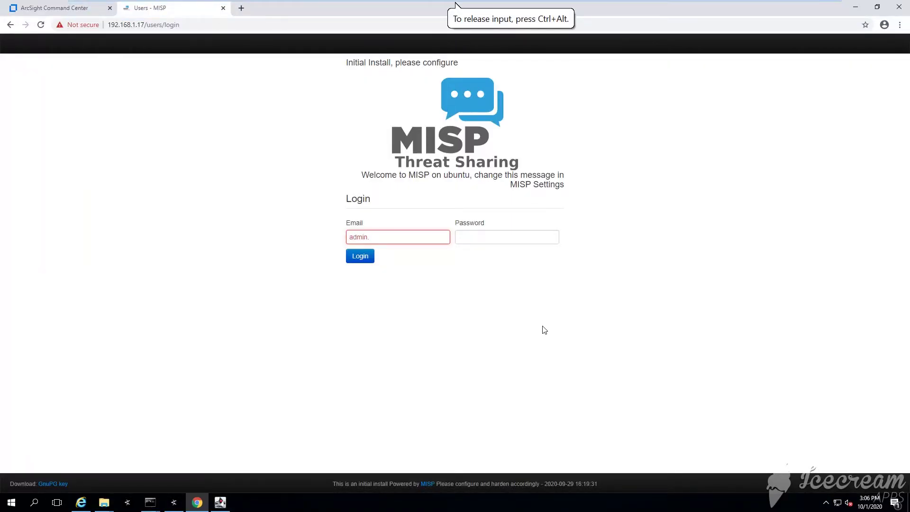
# Log into MISP with the admin account's email and password.
pyautogui.press('BackSpace')
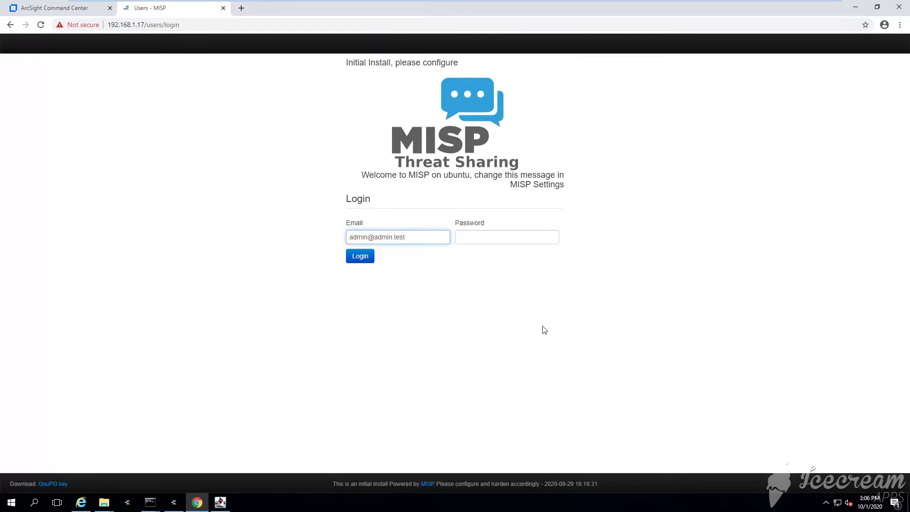
pyautogui.press('Tab')
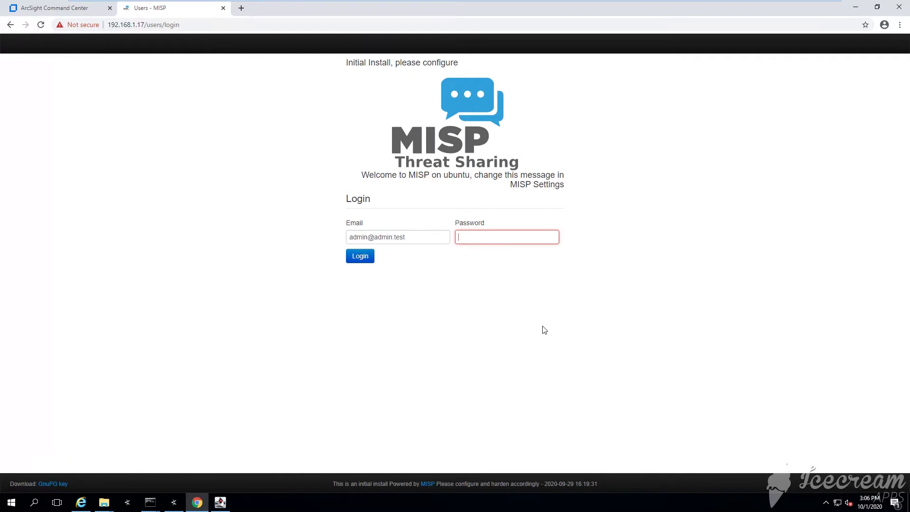
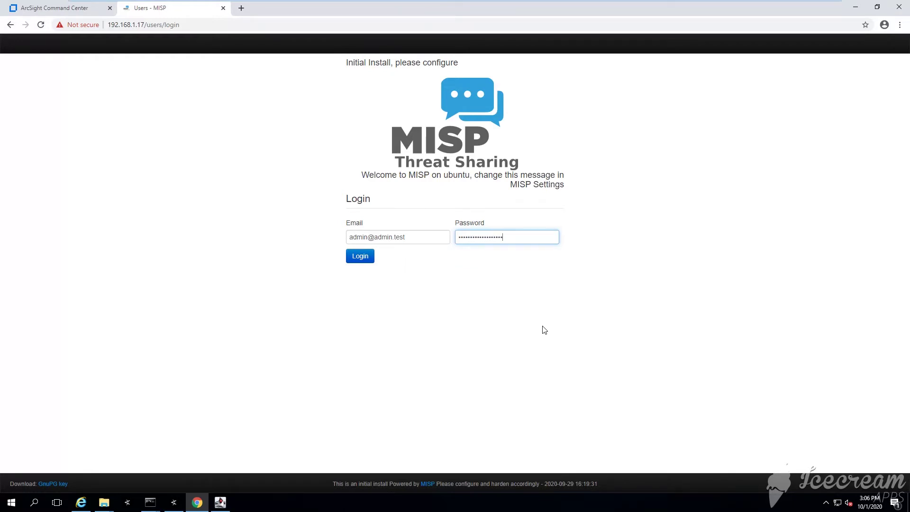
pyautogui.press('Return')
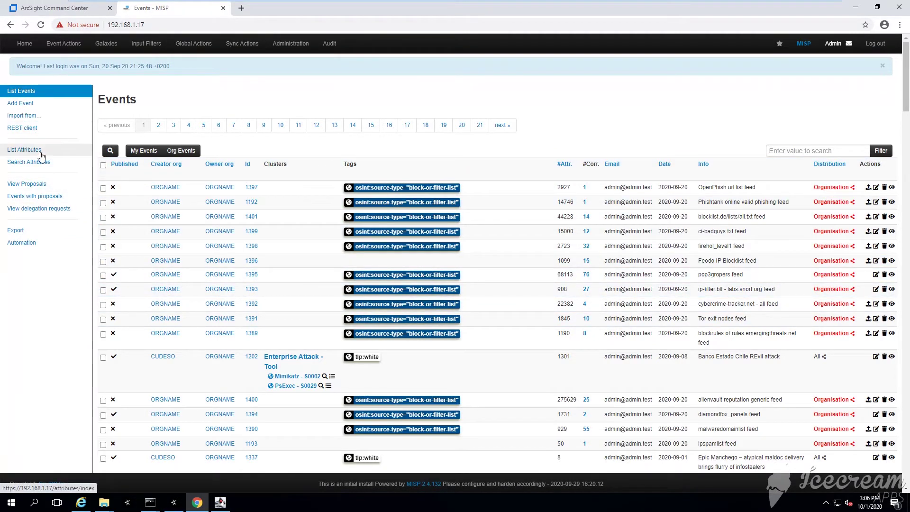
# Open List Feeds and tick then untick the CIRCL OSINT, emergingthreats blockrules and Tor exit nodes feeds.
pyautogui.click(40, 95)
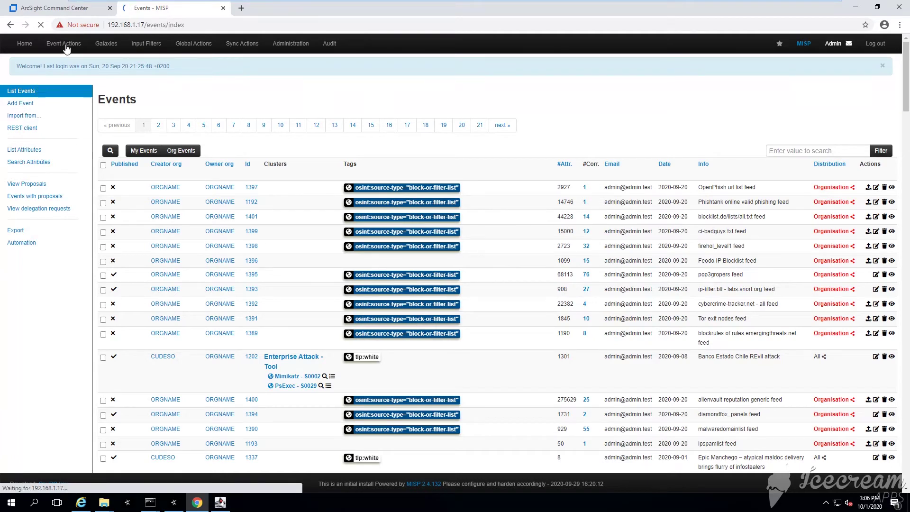
pyautogui.moveTo(66, 47)
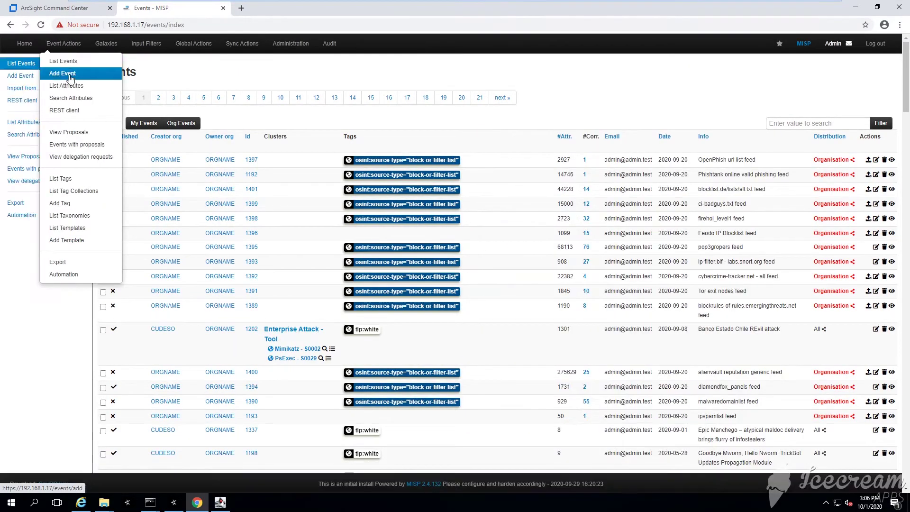
pyautogui.moveTo(244, 41)
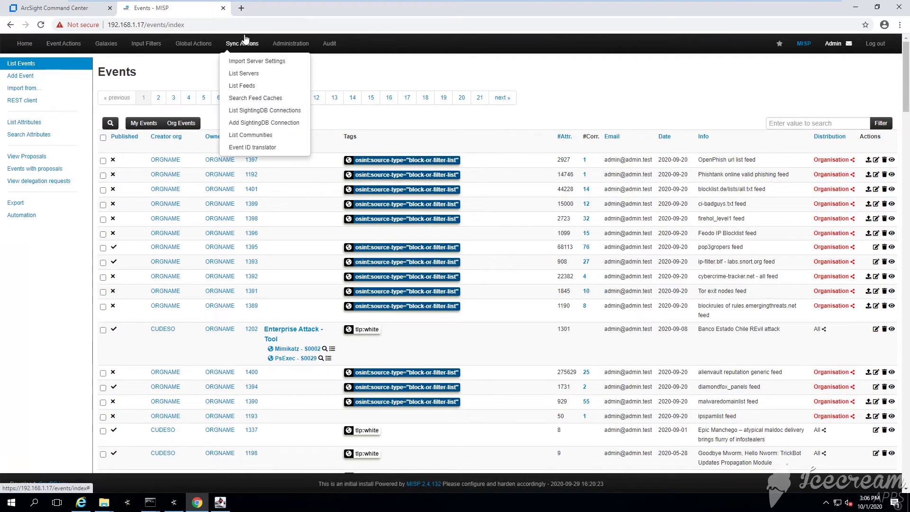
pyautogui.moveTo(195, 44)
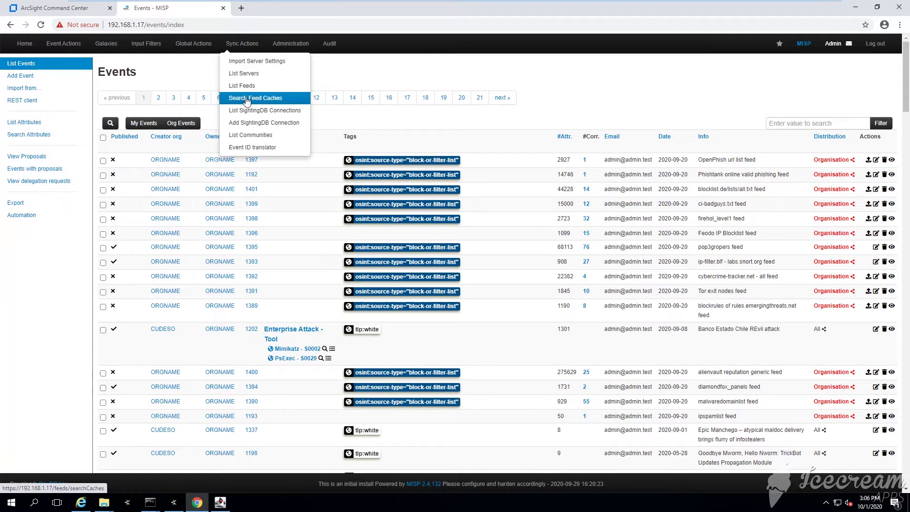
pyautogui.click(247, 86)
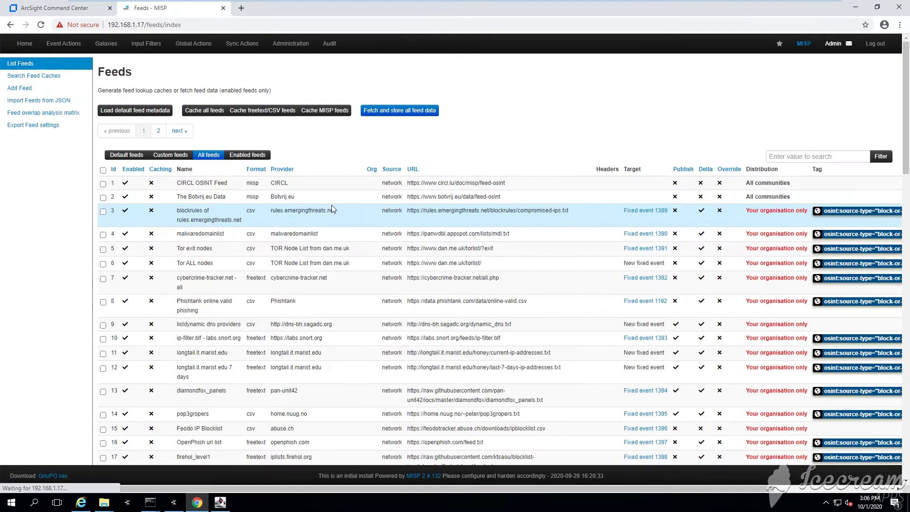
pyautogui.click(103, 184)
pyautogui.click(102, 212)
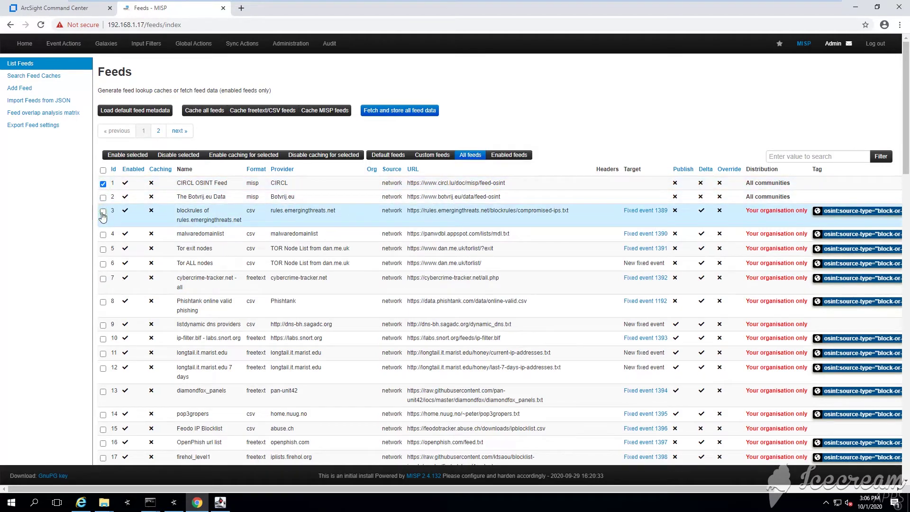
pyautogui.click(104, 250)
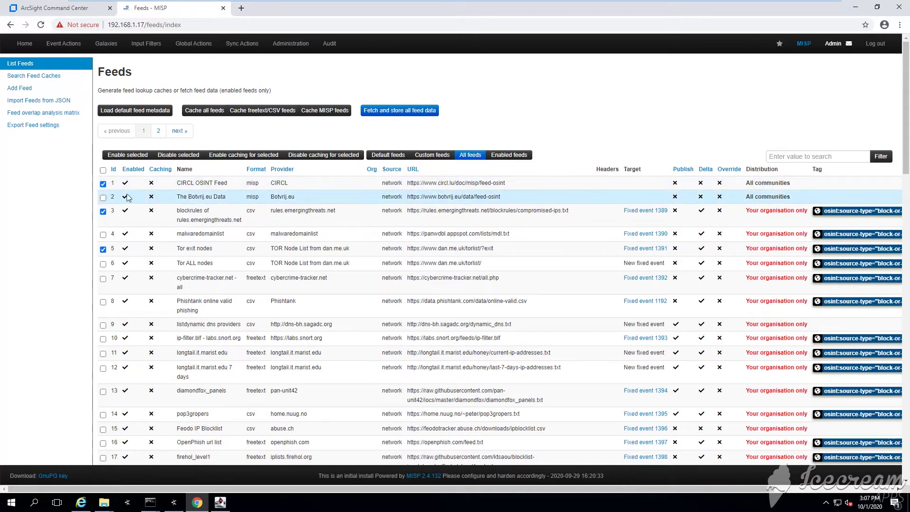
pyautogui.click(103, 184)
pyautogui.click(103, 212)
pyautogui.click(103, 250)
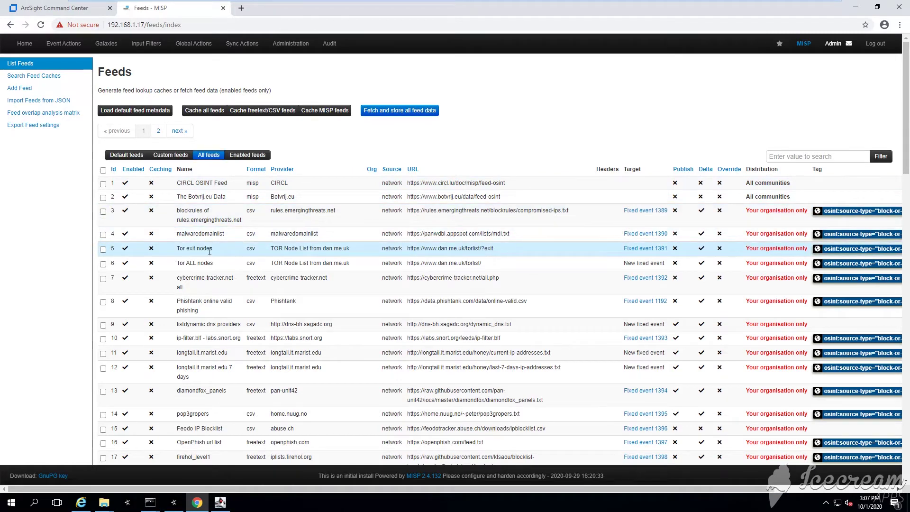
# Review the Administration Jobs list of completed and failed fetch_feed jobs, then minimize Chrome.
pyautogui.click(540, 97)
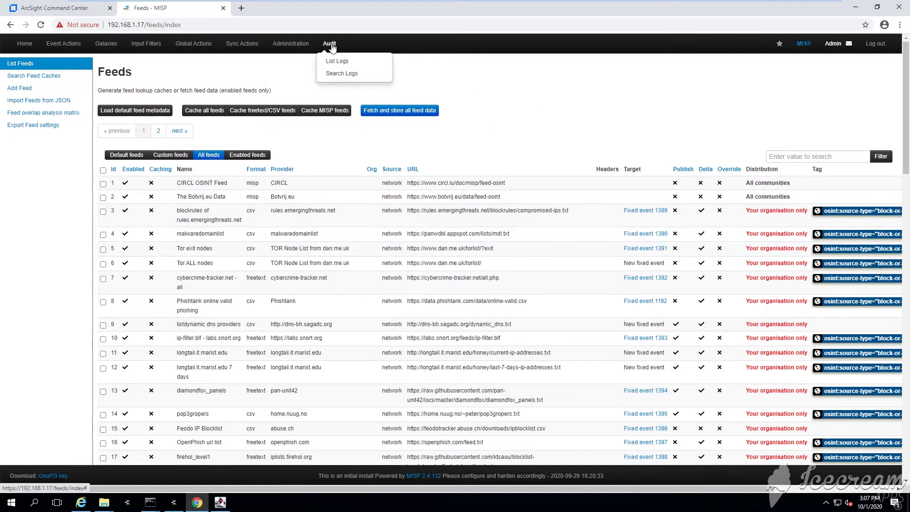
pyautogui.moveTo(295, 46)
pyautogui.click(287, 235)
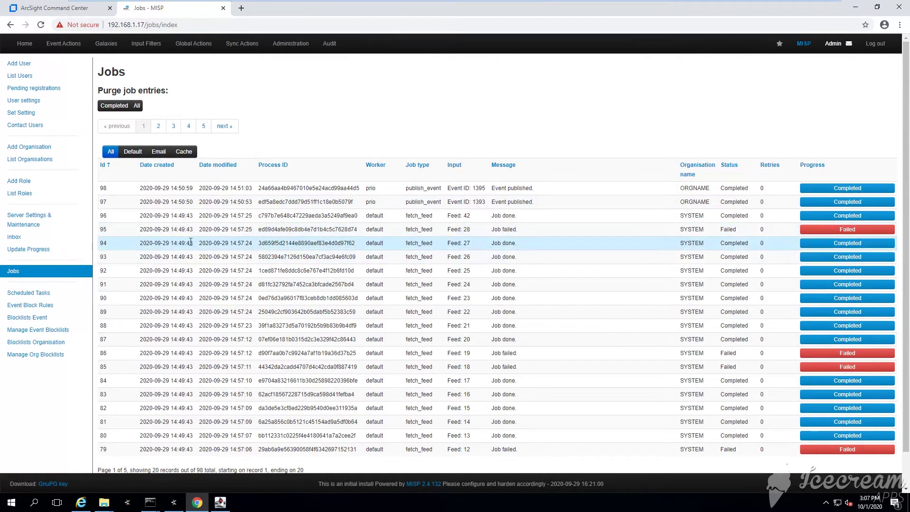
pyautogui.scroll(-1, 363, 244)
pyautogui.scroll(1, 365, 246)
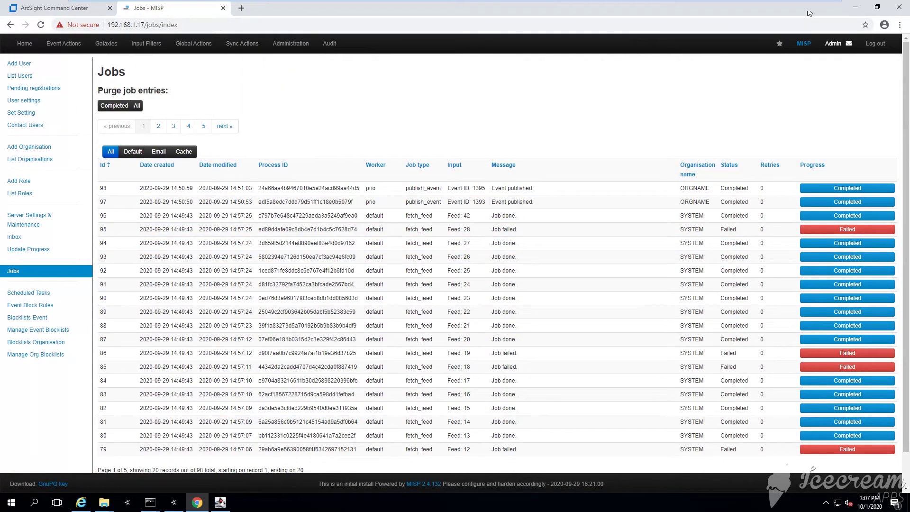
pyautogui.click(857, 7)
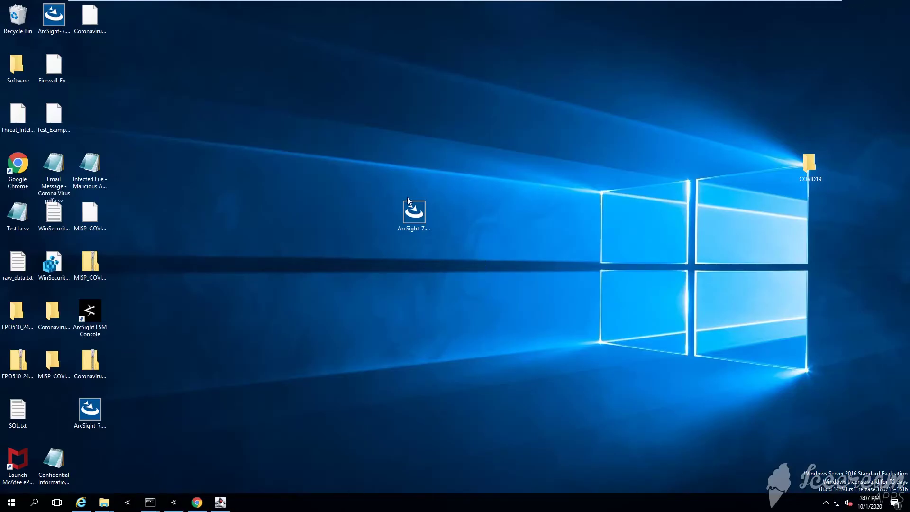
# Move the MispModelConnector installer icon left, launch it, and bring ArcSight Console forward.
pyautogui.moveTo(371, 178); pyautogui.dragTo(443, 244)
pyautogui.click(497, 283)
pyautogui.click(413, 213)
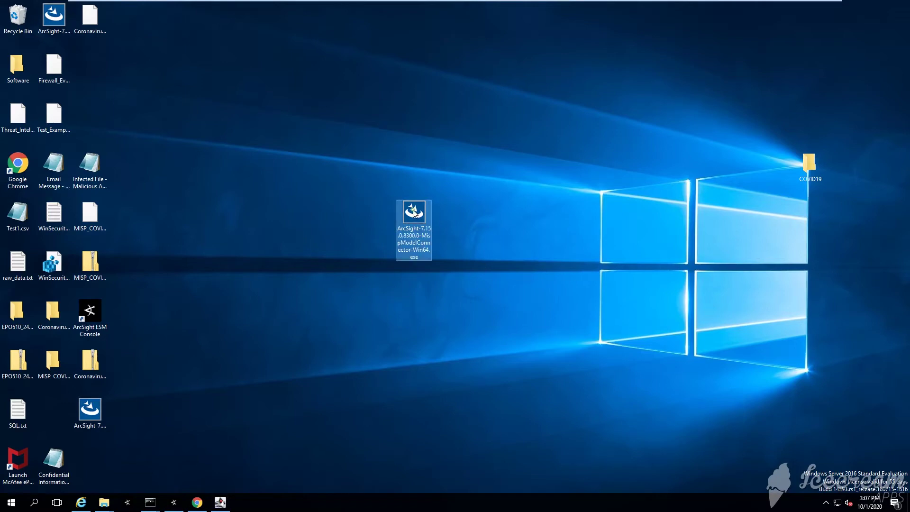
pyautogui.moveTo(414, 213); pyautogui.dragTo(326, 193)
pyautogui.click(469, 297)
pyautogui.doubleClick(335, 234)
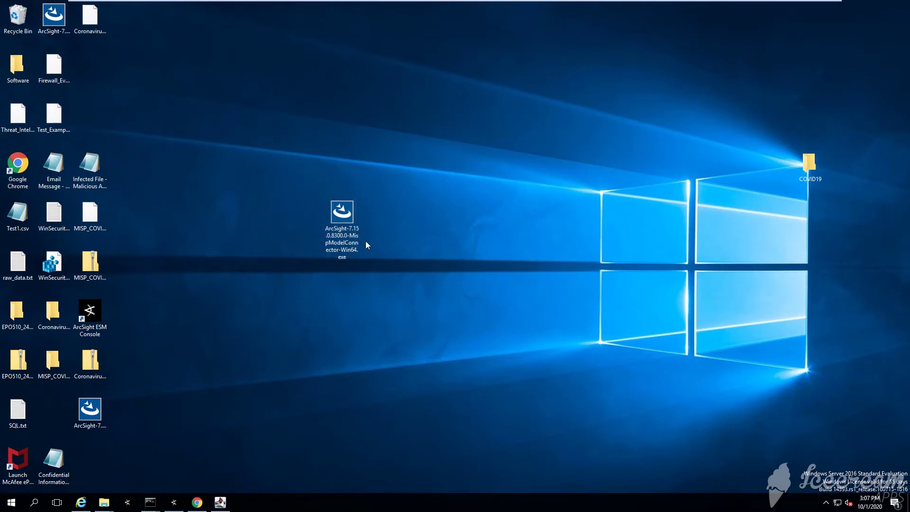
pyautogui.click(174, 501)
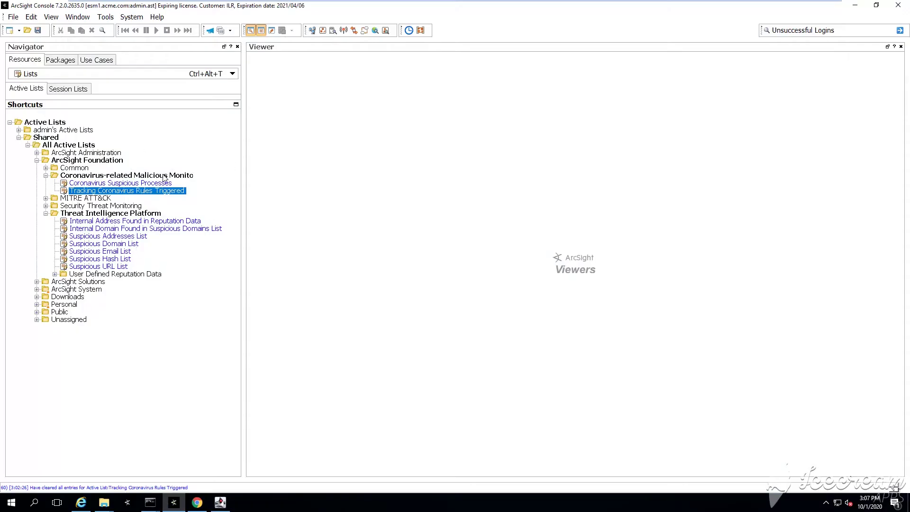
# Browse the Threat Intelligence Platform active lists and show the Suspicious Domain List entries.
pyautogui.click(126, 260)
pyautogui.click(123, 253)
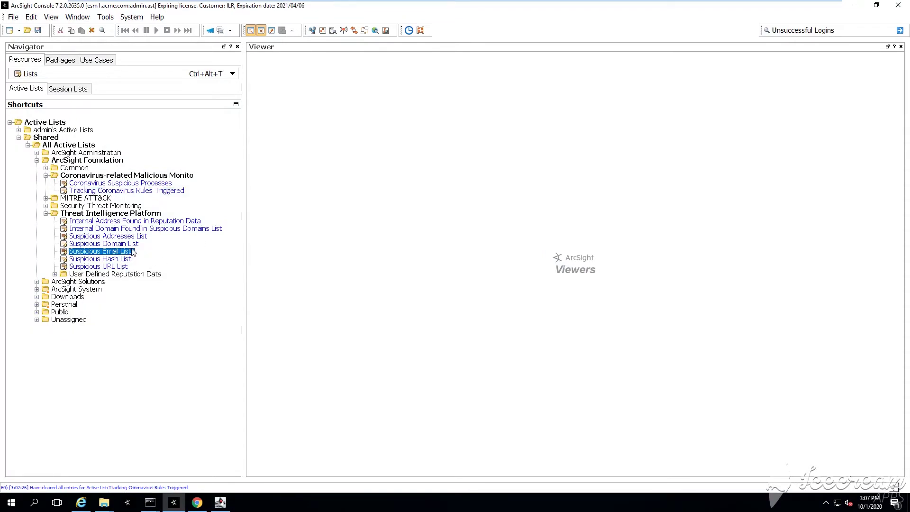
pyautogui.click(133, 243)
pyautogui.click(141, 237)
pyautogui.click(159, 221)
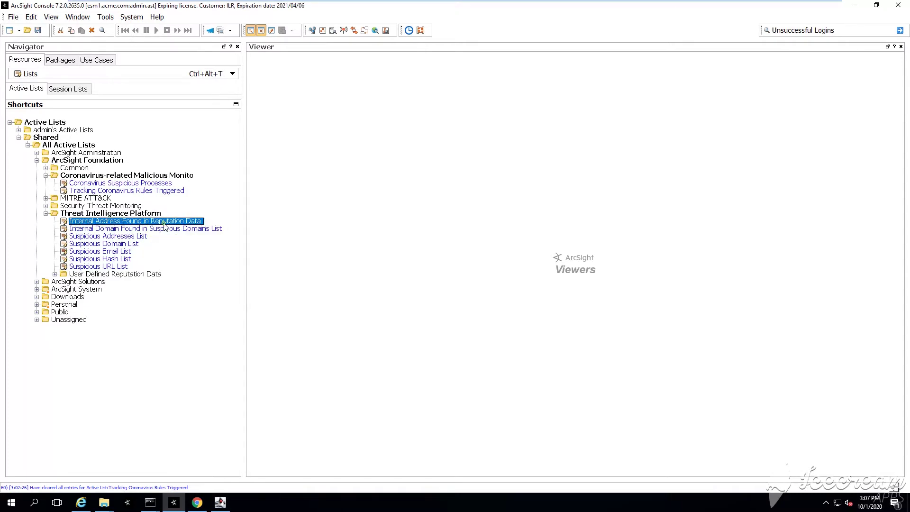
pyautogui.click(119, 244)
pyautogui.rightClick(119, 244)
pyautogui.click(161, 224)
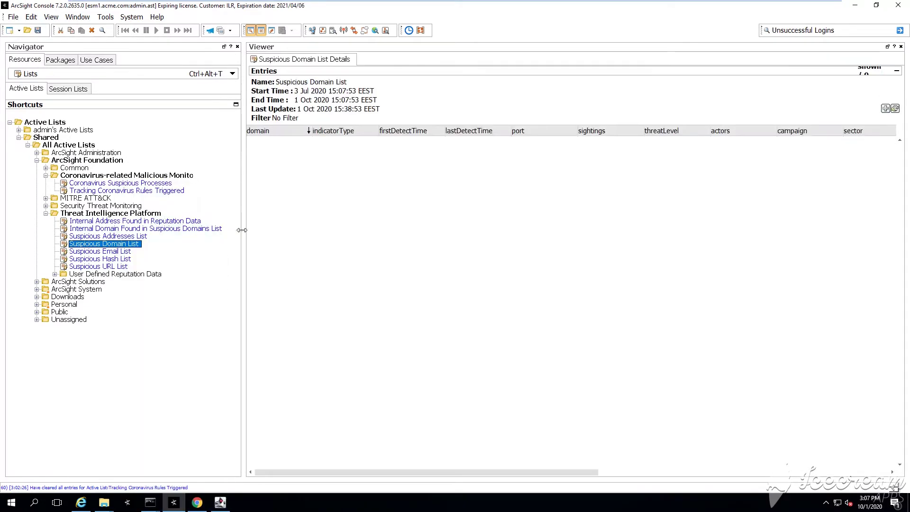
# Show the entries of the Suspicious Email List and the Suspicious Hash List.
pyautogui.click(119, 251)
pyautogui.rightClick(120, 251)
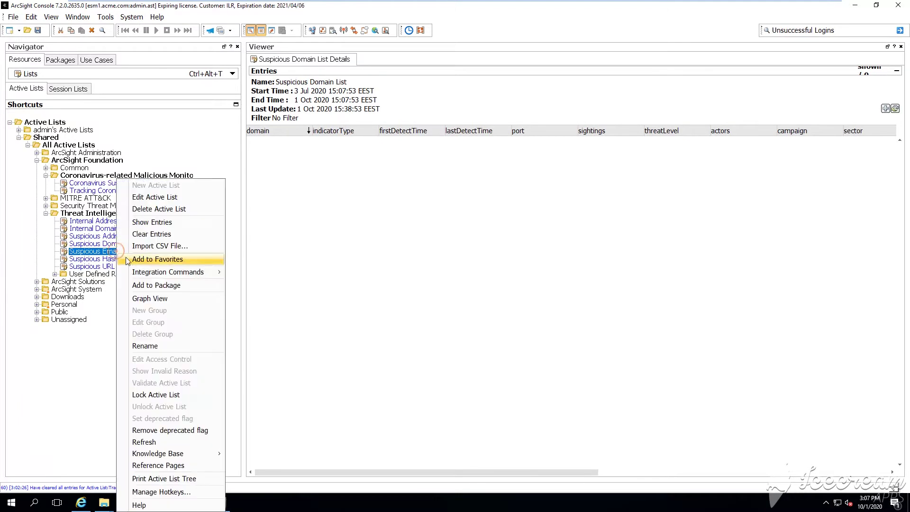
pyautogui.click(152, 223)
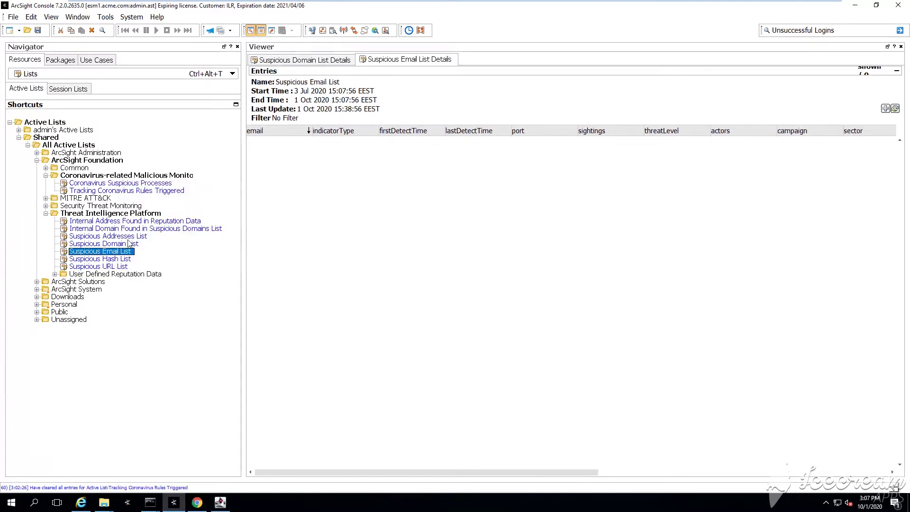
pyautogui.click(110, 260)
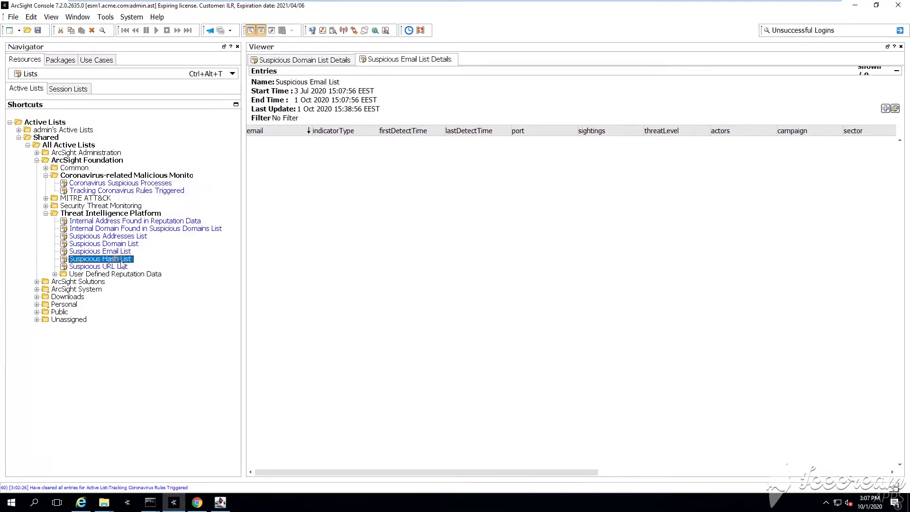
pyautogui.rightClick(114, 260)
pyautogui.click(142, 221)
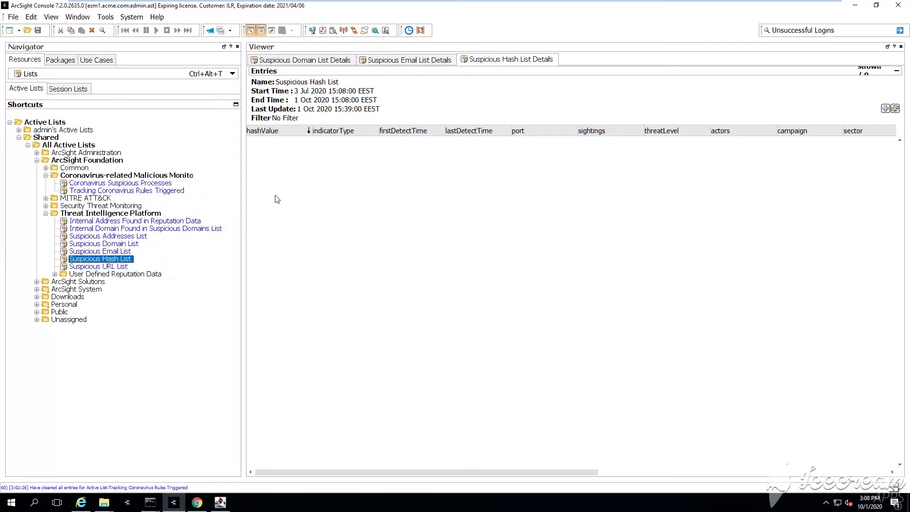
# Minimize ArcSight Console and launch the ArcSight SmartConnector installer from the desktop.
pyautogui.click(855, 5)
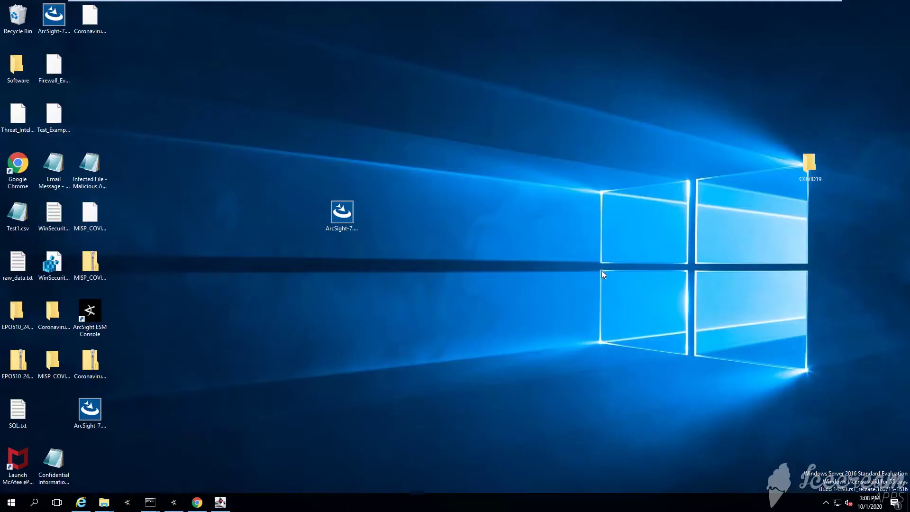
pyautogui.doubleClick(341, 212)
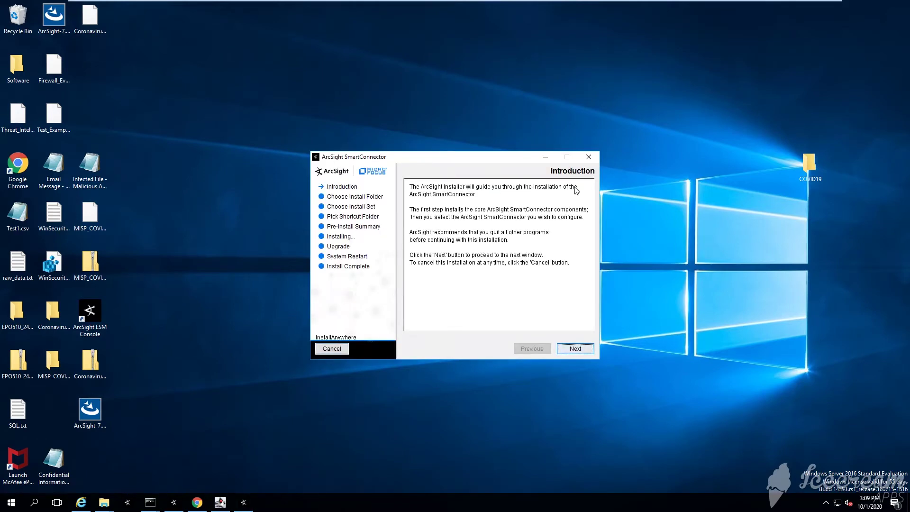
# Install the SmartConnector into C:\arcsight\MISP Connector with Don't create icons selected.
pyautogui.click(575, 349)
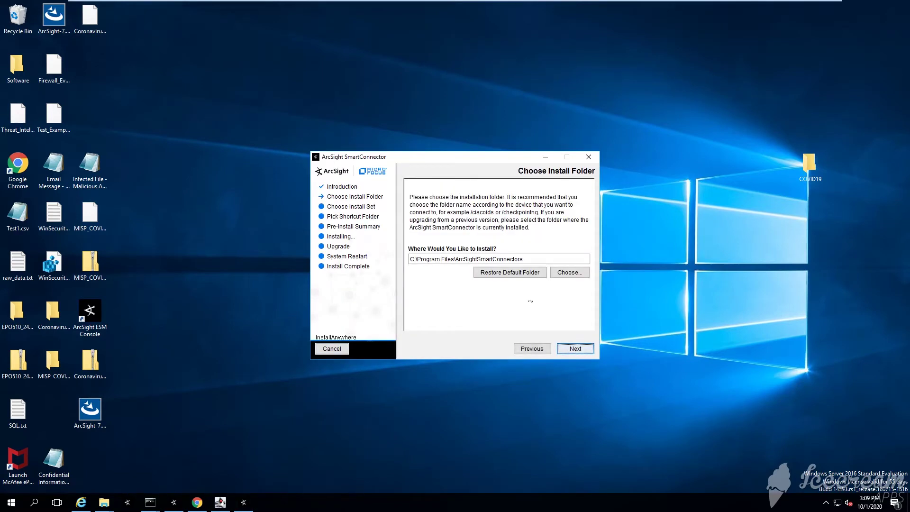
pyautogui.moveTo(523, 259); pyautogui.dragTo(416, 258)
pyautogui.write('arc')
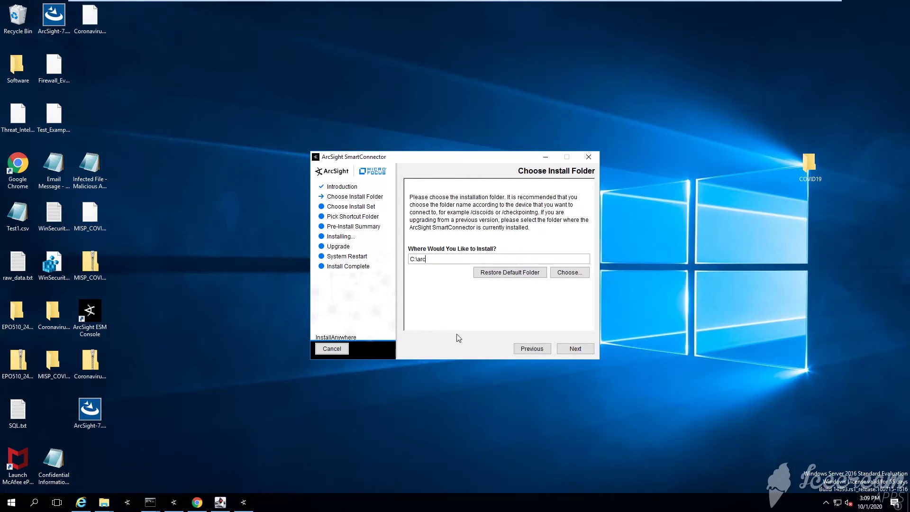
pyautogui.write('sight\\MISP Connector')
pyautogui.press('Tab')
pyautogui.press('Tab')
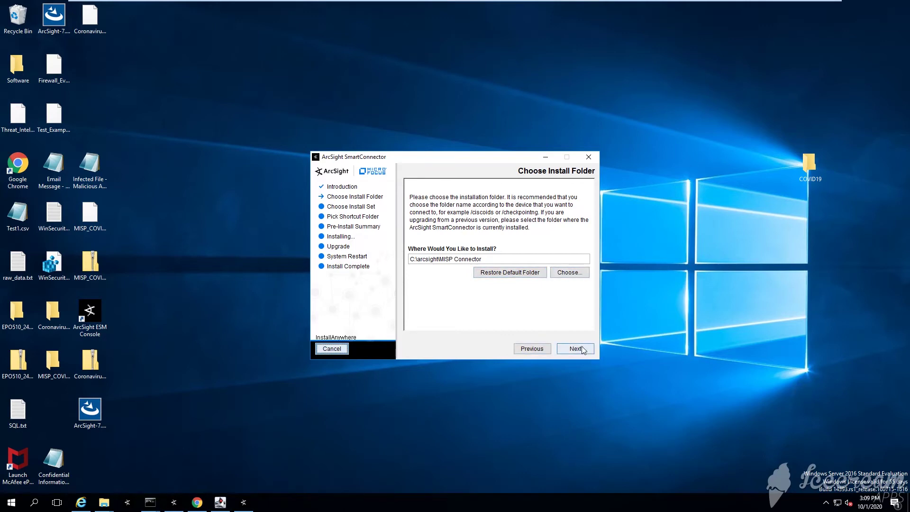
pyautogui.click(575, 349)
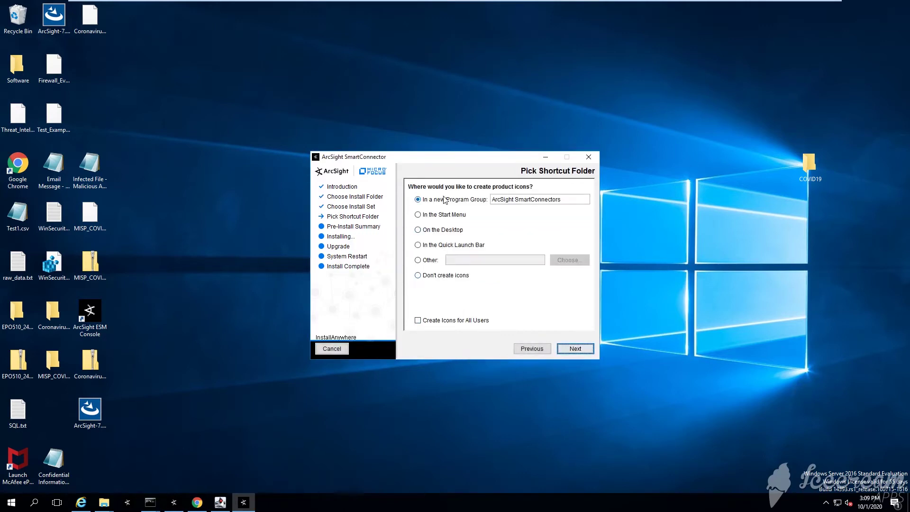
pyautogui.click(453, 275)
pyautogui.click(575, 349)
pyautogui.click(576, 351)
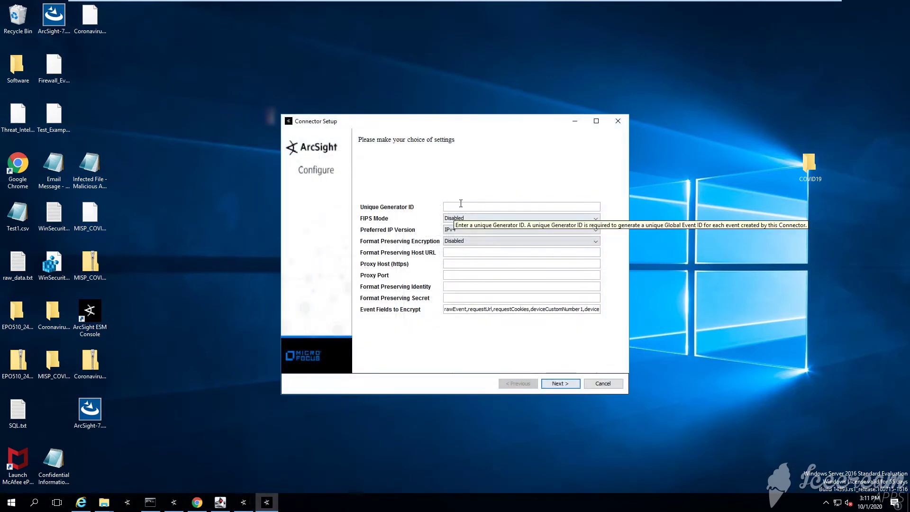
# Leave the global connector settings unchanged and confirm keeping them.
pyautogui.click(552, 384)
pyautogui.click(435, 270)
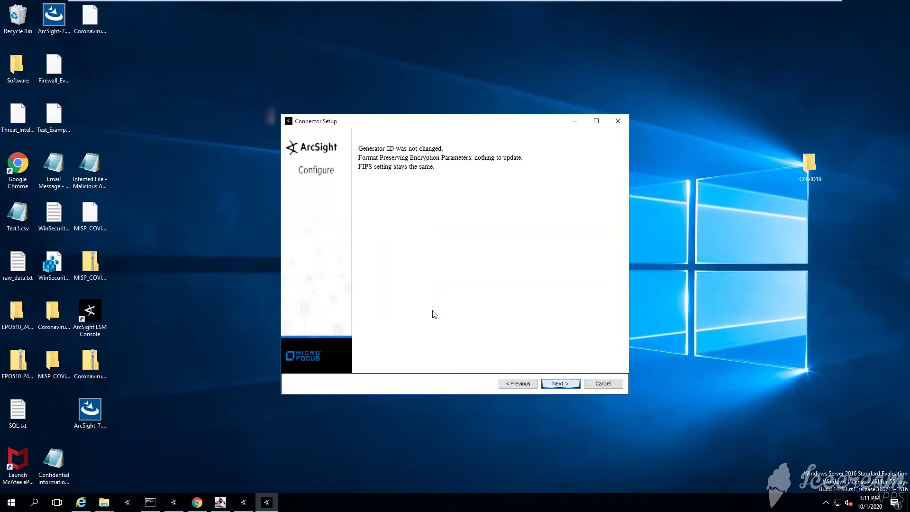
pyautogui.click(555, 386)
# Choose Model Import Connector for Malware Information Sharing Platform as the connector type.
pyautogui.click(545, 258)
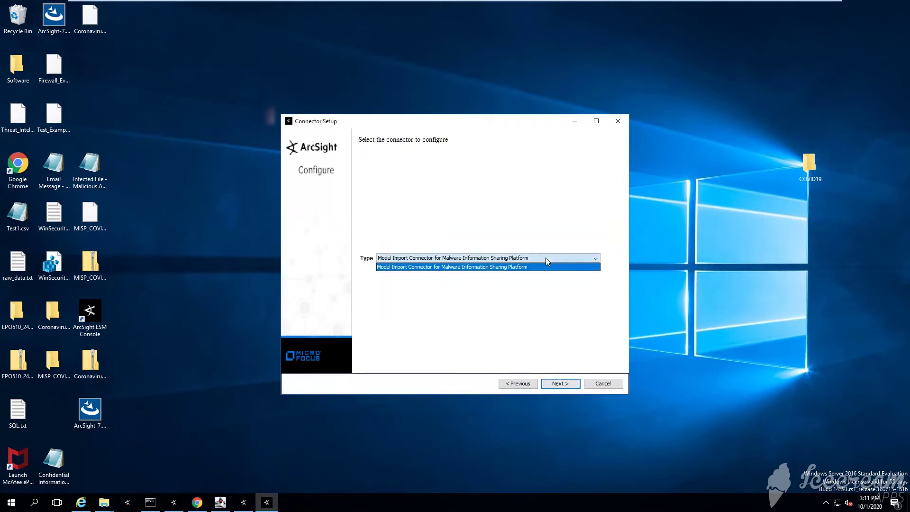
pyautogui.click(525, 268)
pyautogui.click(568, 384)
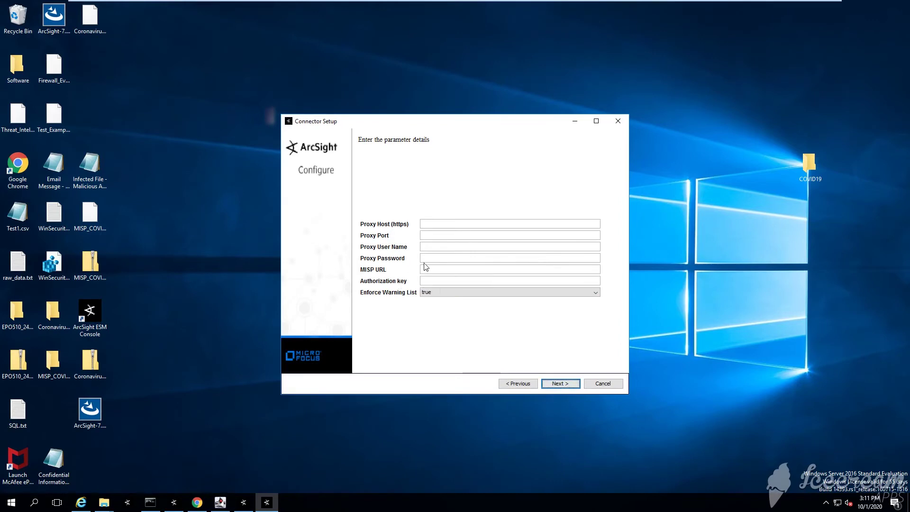
pyautogui.click(430, 281)
# Log in to MISP in Chrome with the admin account's email and password.
pyautogui.click(197, 502)
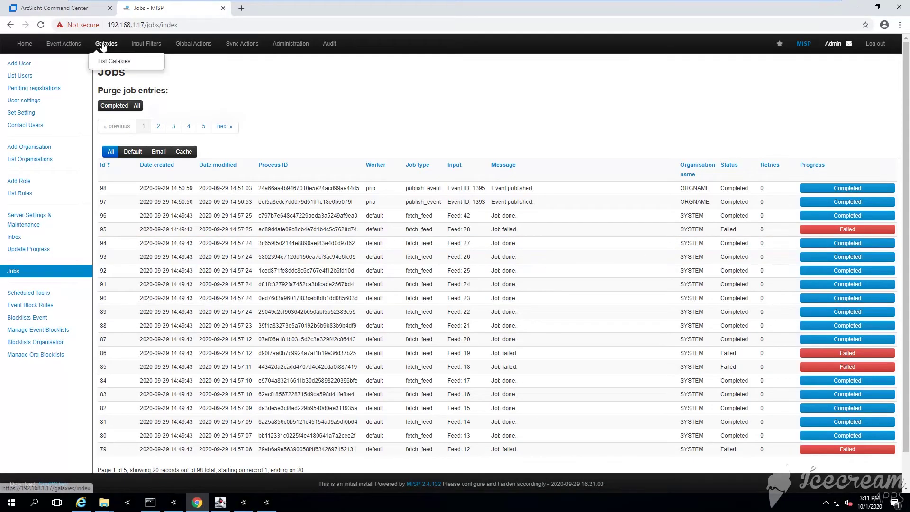
pyautogui.click(66, 44)
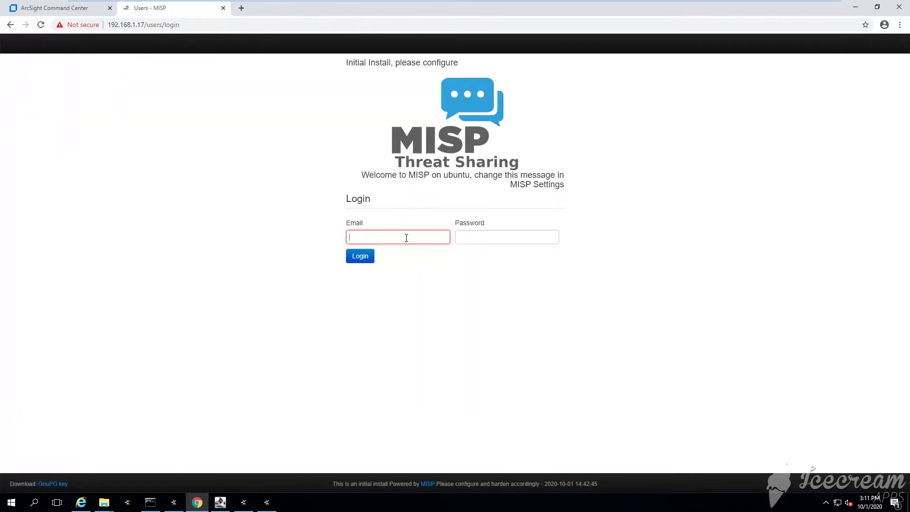
pyautogui.write('admin@admin.test')
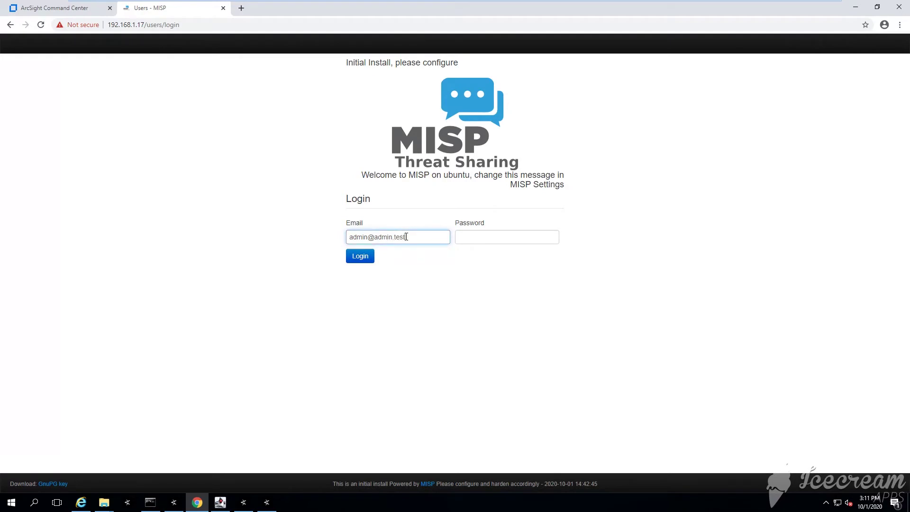
pyautogui.press('Tab')
pyautogui.write('admi')
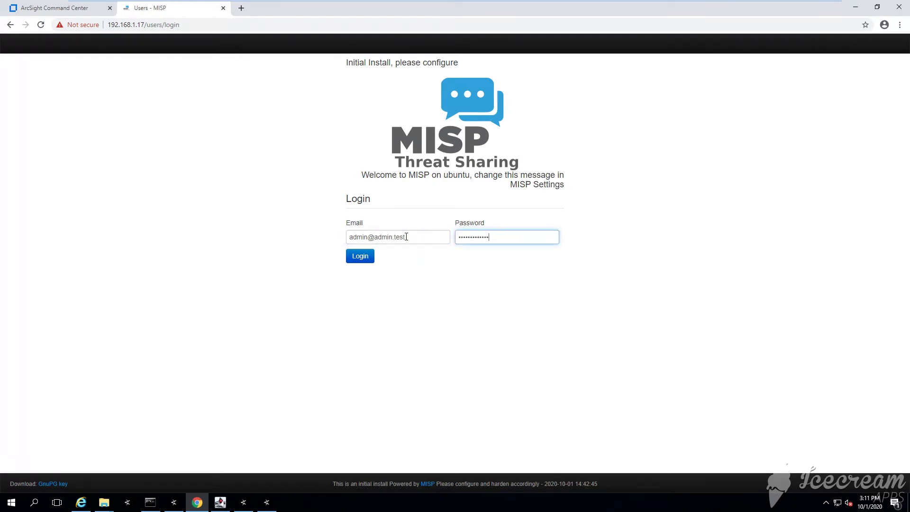
pyautogui.press('BackSpace')
pyautogui.press('BackSpace')
pyautogui.press('BackSpace')
pyautogui.press('BackSpace')
pyautogui.press('BackSpace')
pyautogui.press('BackSpace')
pyautogui.press('BackSpace')
pyautogui.press('BackSpace')
pyautogui.press('BackSpace')
pyautogui.press('BackSpace')
pyautogui.press('BackSpace')
pyautogui.press('BackSpace')
pyautogui.press('BackSpace')
pyautogui.press('BackSpace')
pyautogui.write('admi')
pyautogui.press('Return')
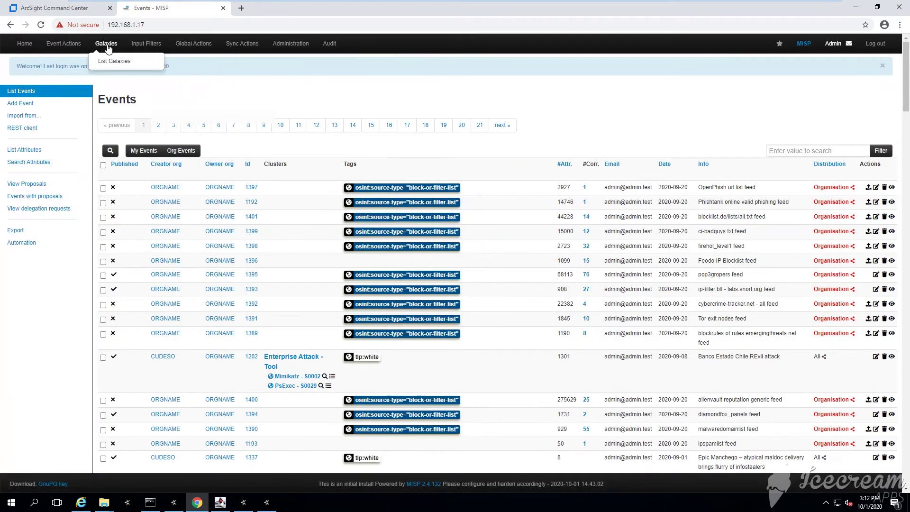
# Open the MISP Automation page showing the account's authentication key.
pyautogui.moveTo(65, 47)
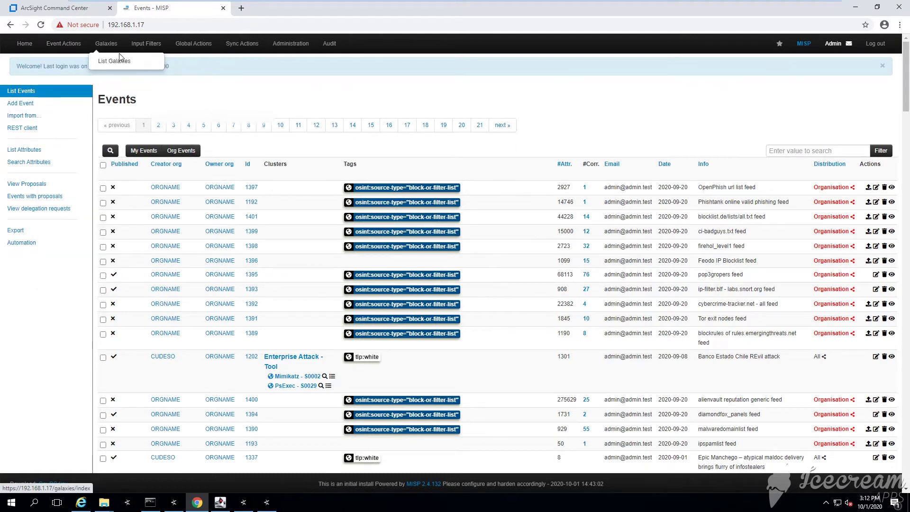
pyautogui.moveTo(182, 46)
pyautogui.moveTo(279, 46)
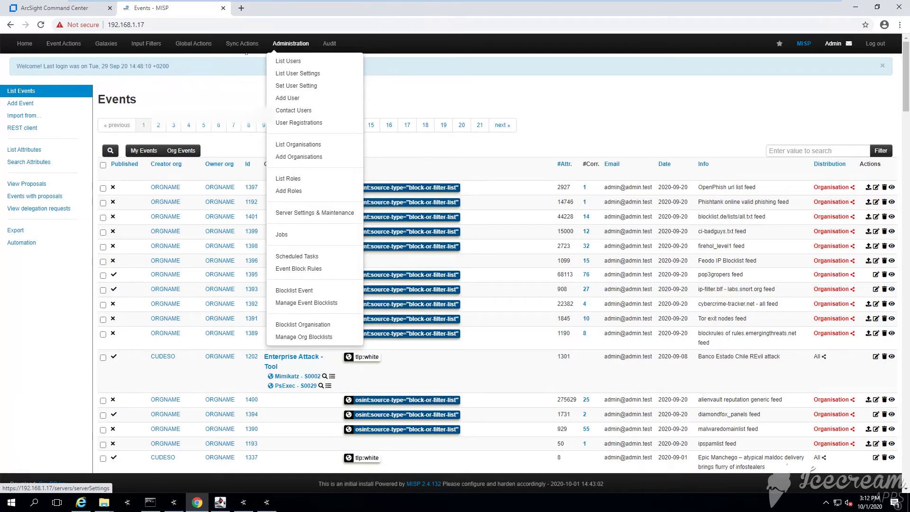
pyautogui.click(24, 242)
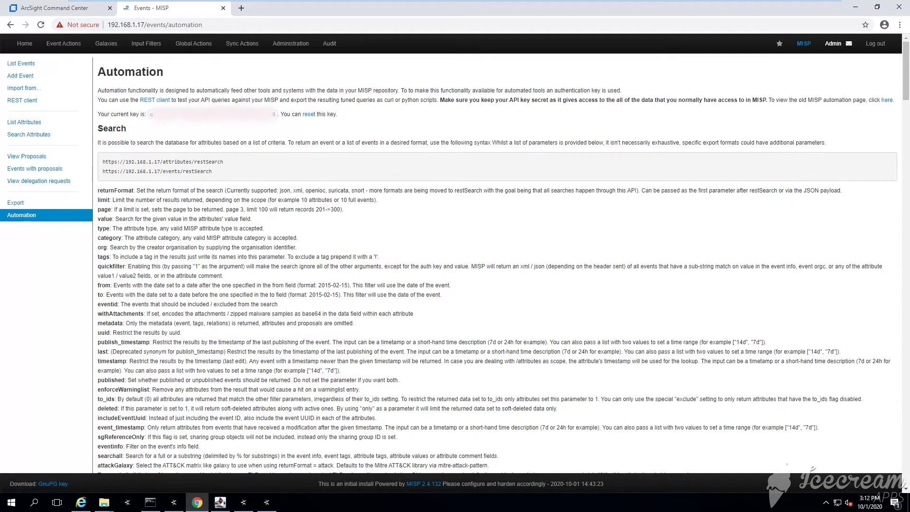
# Copy the MISP authentication key into the connector's Authorization key field.
pyautogui.moveTo(151, 116); pyautogui.dragTo(276, 115)
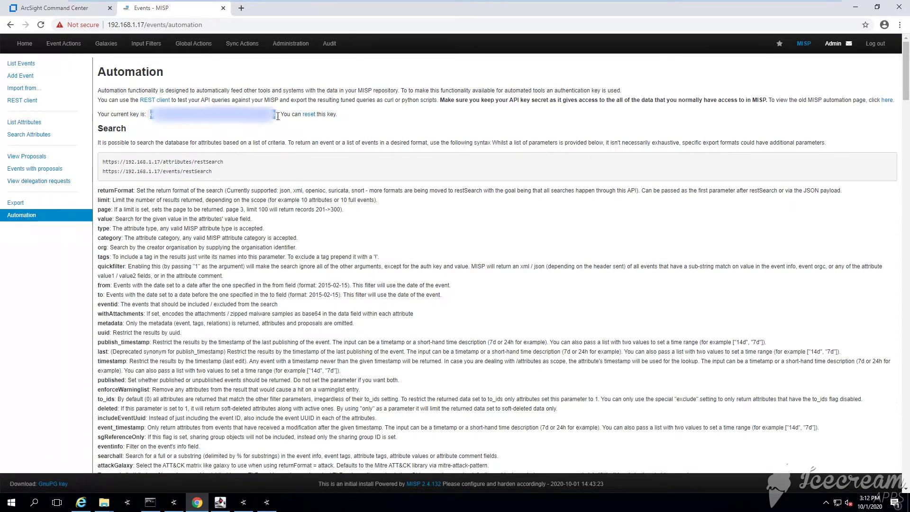
pyautogui.click(855, 7)
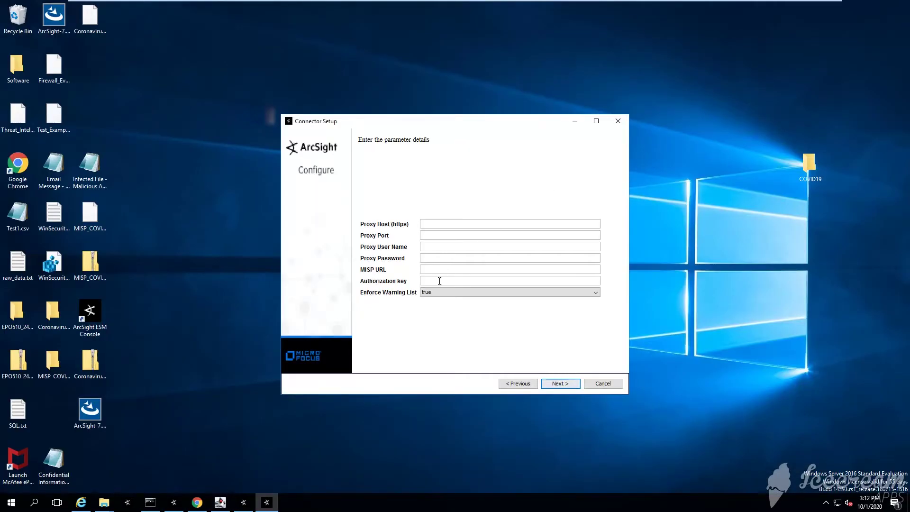
pyautogui.hotkey('ctrl', 'v')
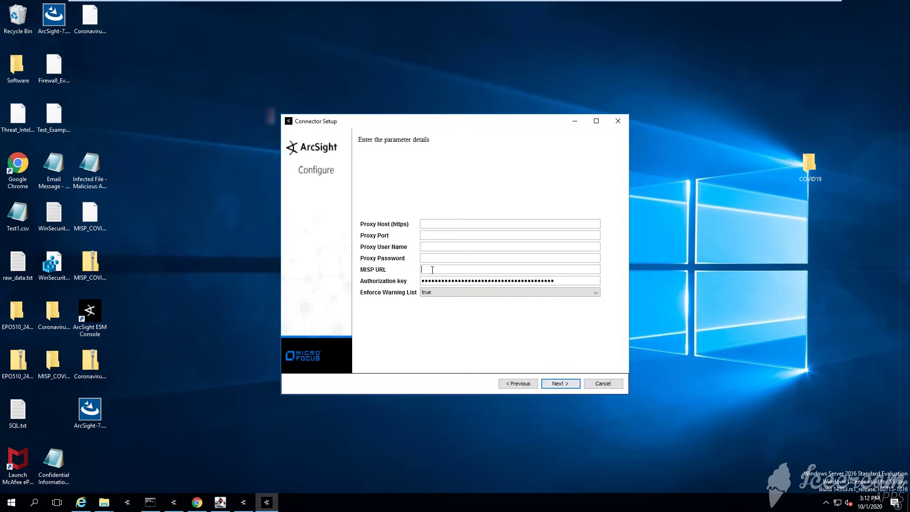
pyautogui.click(197, 502)
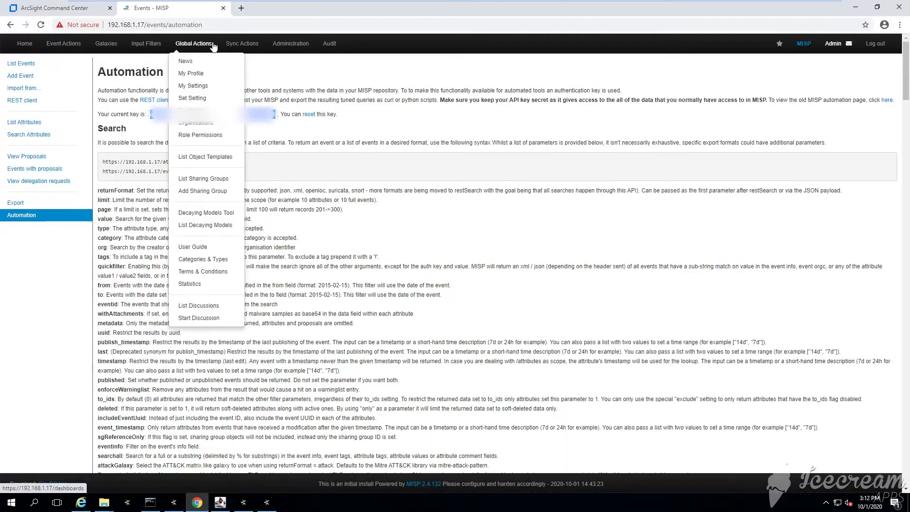
pyautogui.click(222, 26)
pyautogui.click(156, 28)
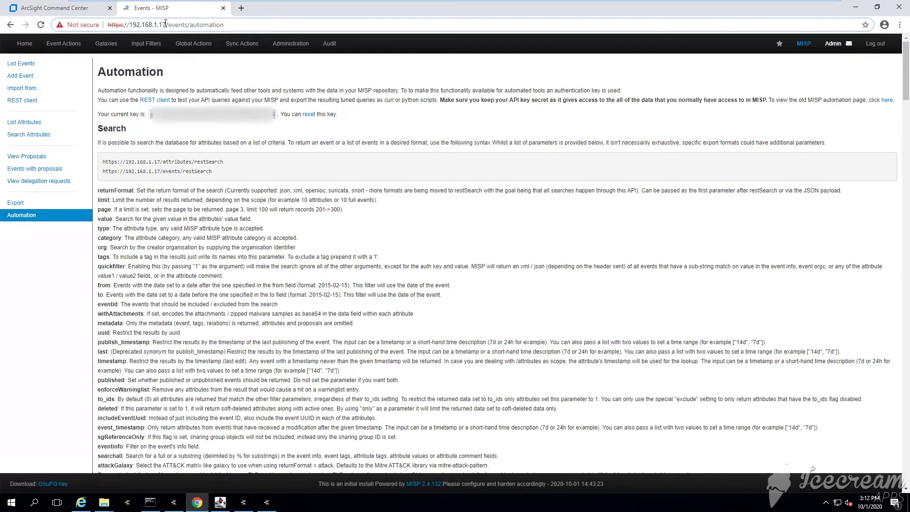
pyautogui.moveTo(164, 24); pyautogui.dragTo(109, 25)
pyautogui.rightClick(162, 45)
pyautogui.click(203, 78)
pyautogui.hotkey('alt', 'Tab')
pyautogui.hotkey('ctrl', 'v')
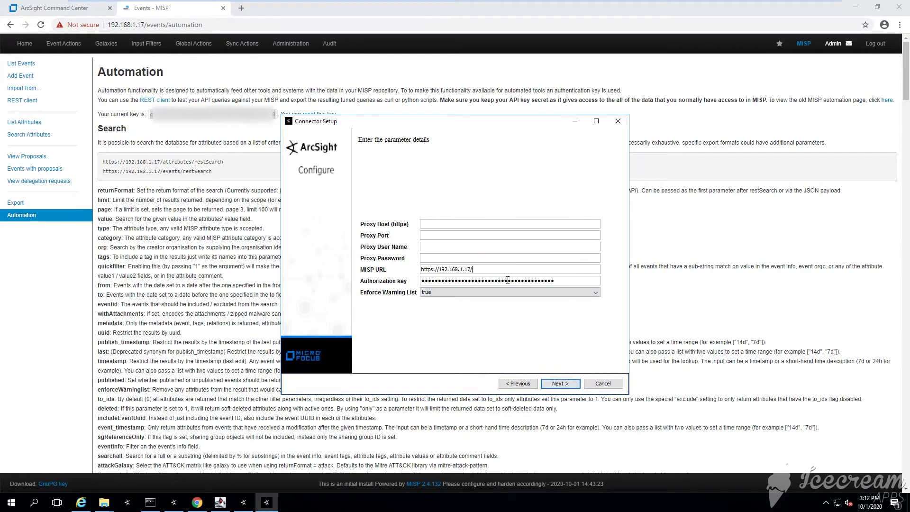
pyautogui.click(563, 384)
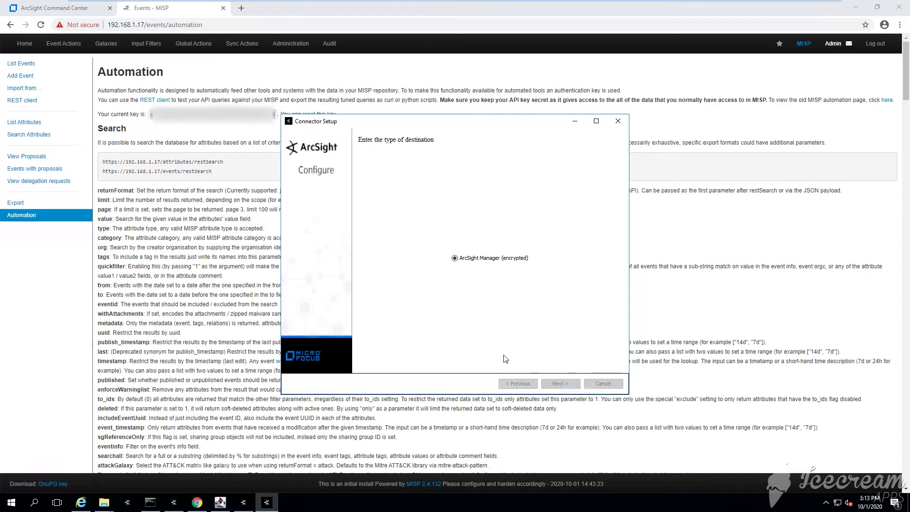
# Set the ArcSight Manager destination to esm1.acme.com with the user's login credentials.
pyautogui.click(561, 384)
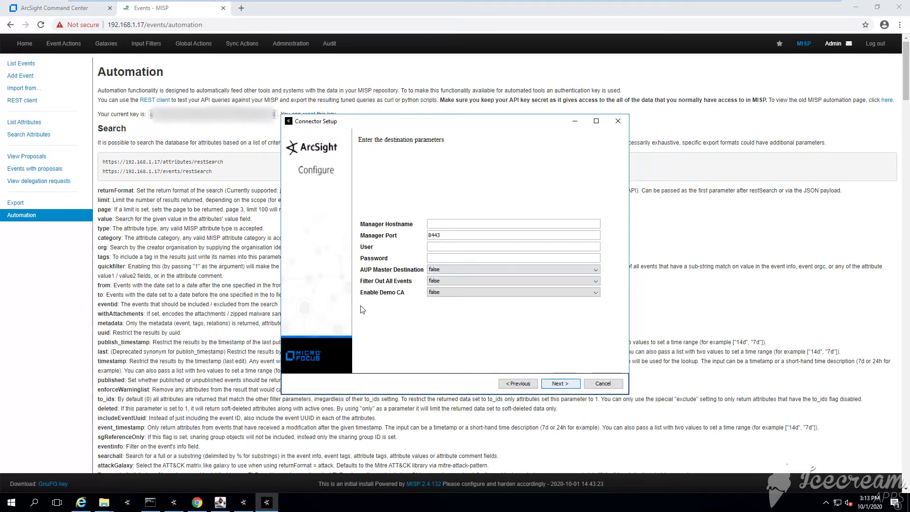
pyautogui.write('esm1.acme.com')
pyautogui.press('Tab')
pyautogui.write('•••')
pyautogui.press('BackSpace')
pyautogui.press('BackSpace')
pyautogui.press('BackSpace')
pyautogui.press('BackSpace')
pyautogui.press('BackSpace')
pyautogui.press('BackSpace')
pyautogui.press('BackSpace')
pyautogui.write('••')
pyautogui.press('Tab')
pyautogui.press('Tab')
pyautogui.press('Tab')
pyautogui.press('Tab')
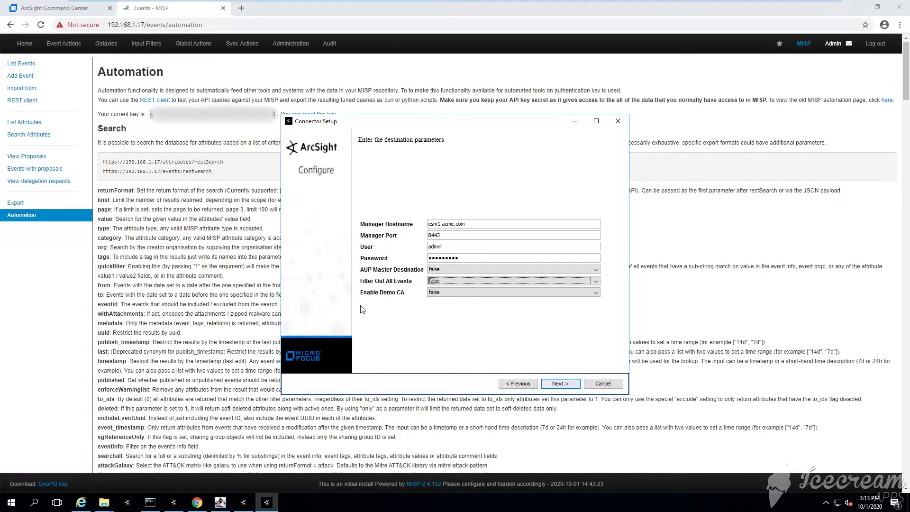
pyautogui.click(561, 383)
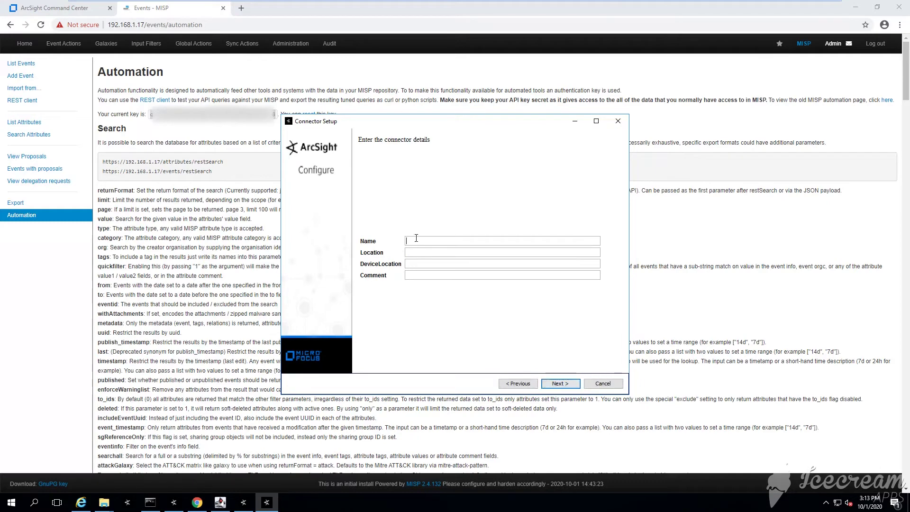
# Name the connector 'MISP Connector' with location /MISP Connector.
pyautogui.write('M')
pyautogui.write('ISP Conne')
pyautogui.write('onn')
pyautogui.click(565, 384)
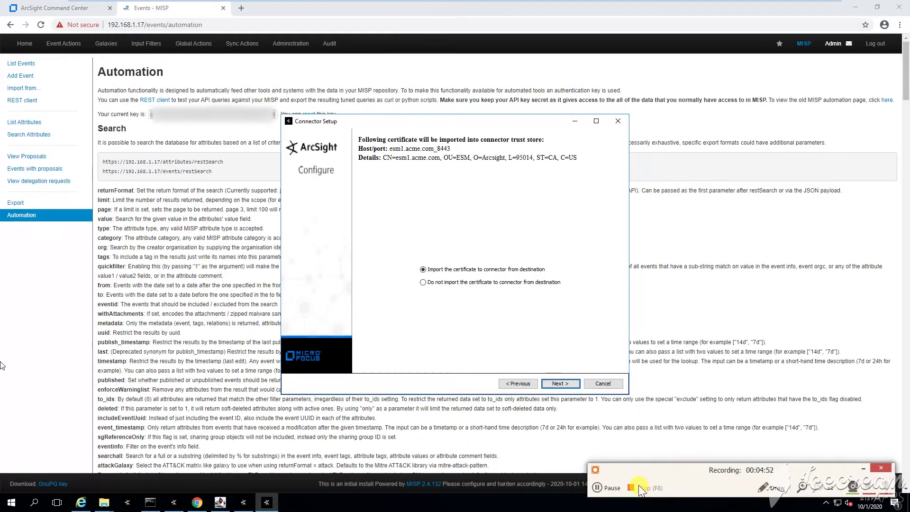
# Import the esm1.acme.com certificate and reveal the MISP Connector (model_mispapi) summary.
pyautogui.click(569, 383)
pyautogui.click(565, 386)
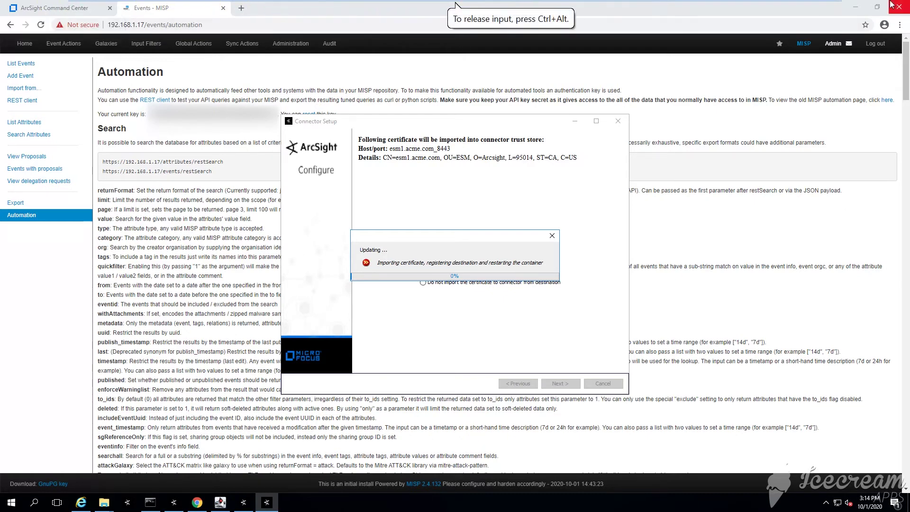
pyautogui.click(855, 7)
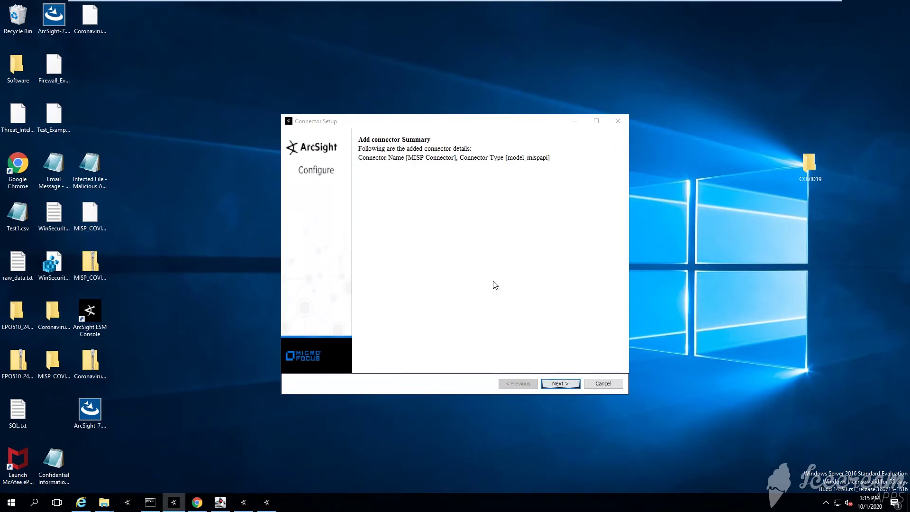
# Install the connector as the automatically starting model_mispapi service and exit setup.
pyautogui.click(565, 384)
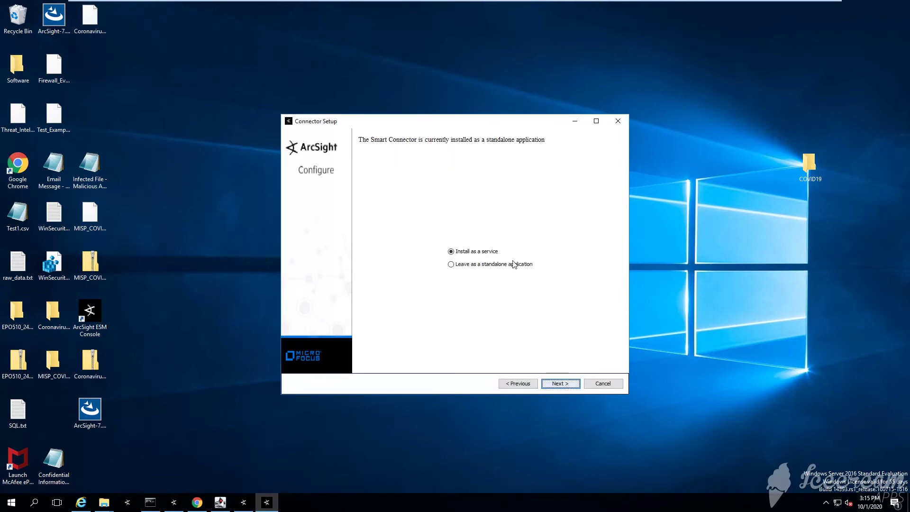
pyautogui.click(562, 383)
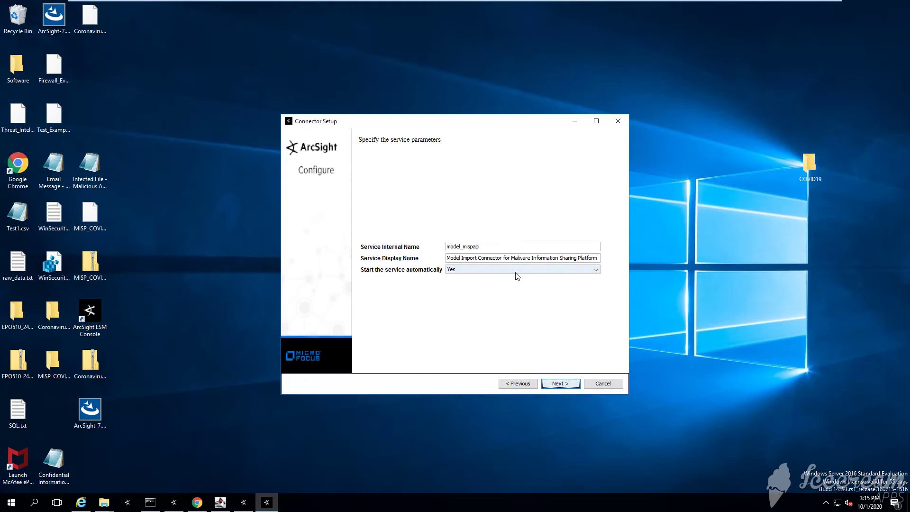
pyautogui.click(554, 382)
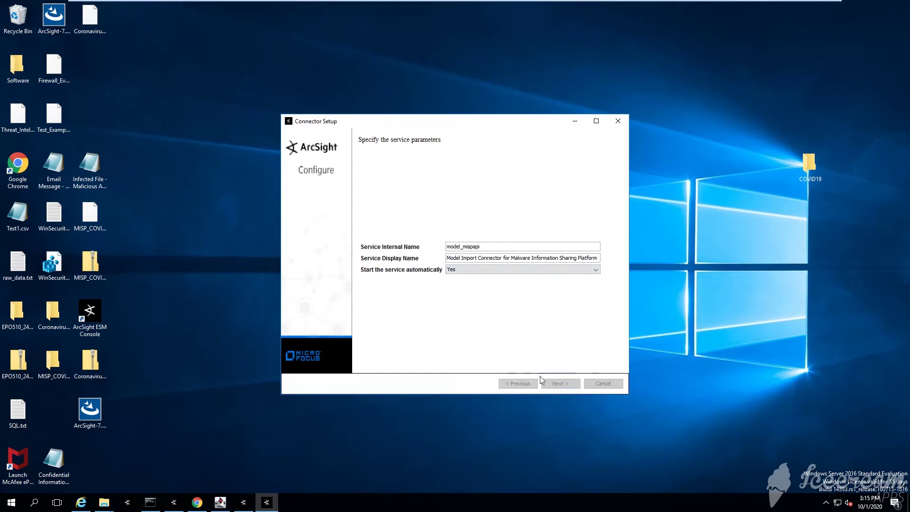
pyautogui.click(561, 383)
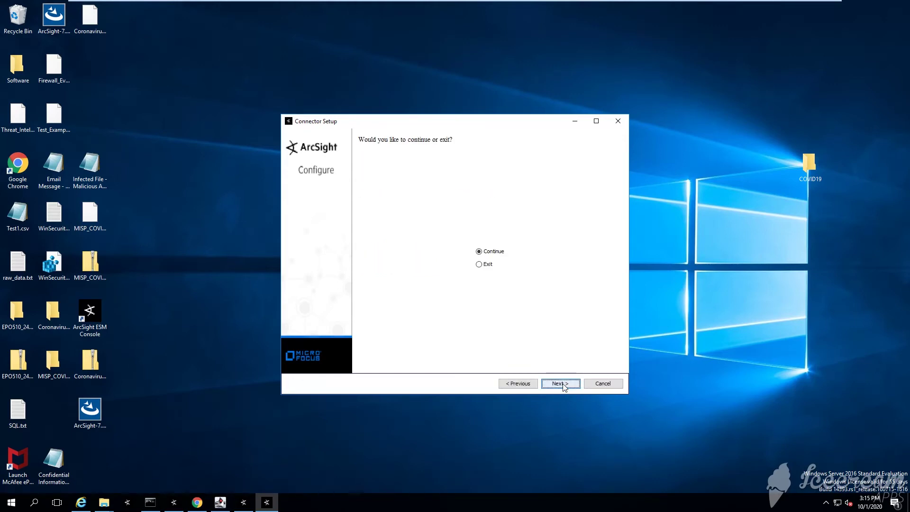
pyautogui.click(485, 263)
pyautogui.click(560, 383)
# Launch the Windows Services console from the Run prompt.
pyautogui.press('super+r')
pyautogui.write('se')
pyautogui.press('Down')
pyautogui.press('Return')
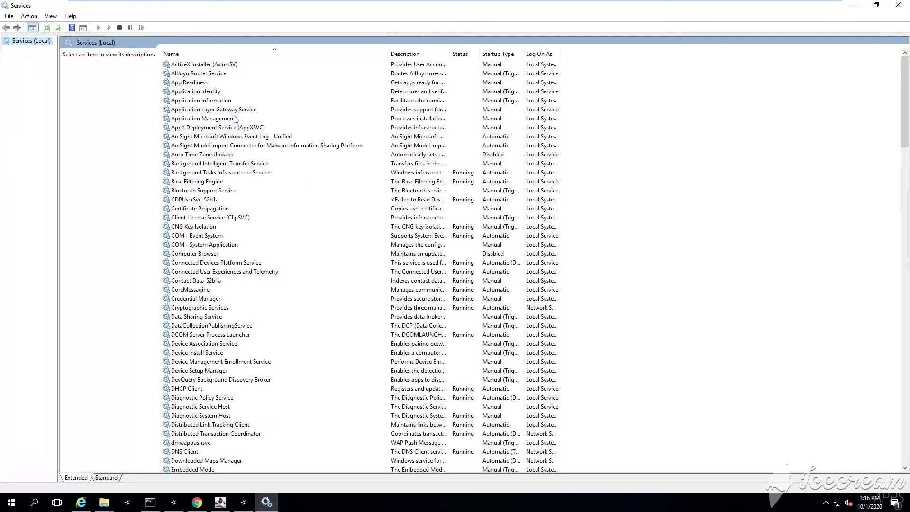
# Start the ArcSight Model Import Connector for MISP service, then minimize Services.
pyautogui.click(234, 118)
pyautogui.click(234, 128)
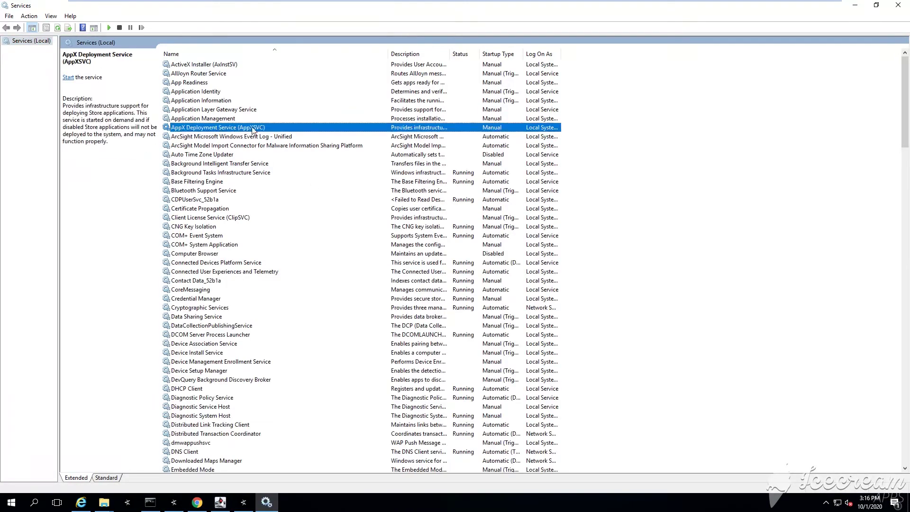
pyautogui.click(264, 136)
pyautogui.click(233, 146)
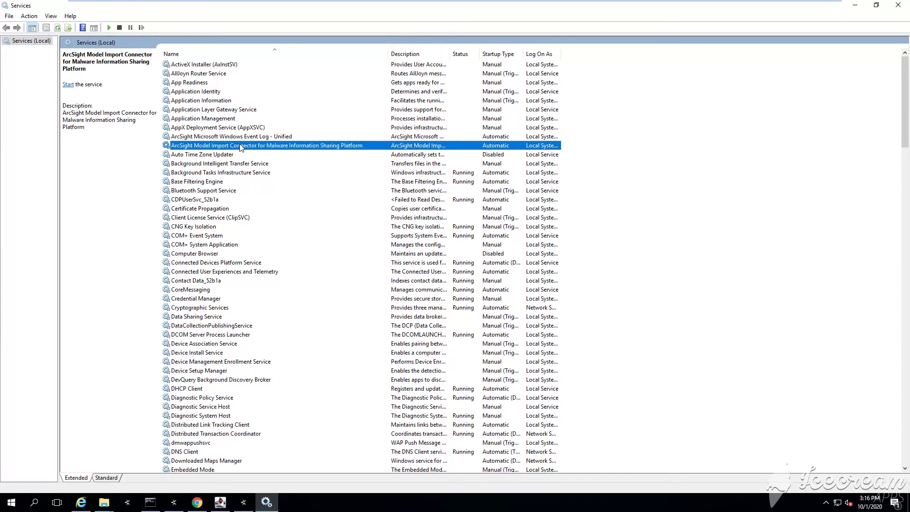
pyautogui.rightClick(283, 149)
pyautogui.click(304, 151)
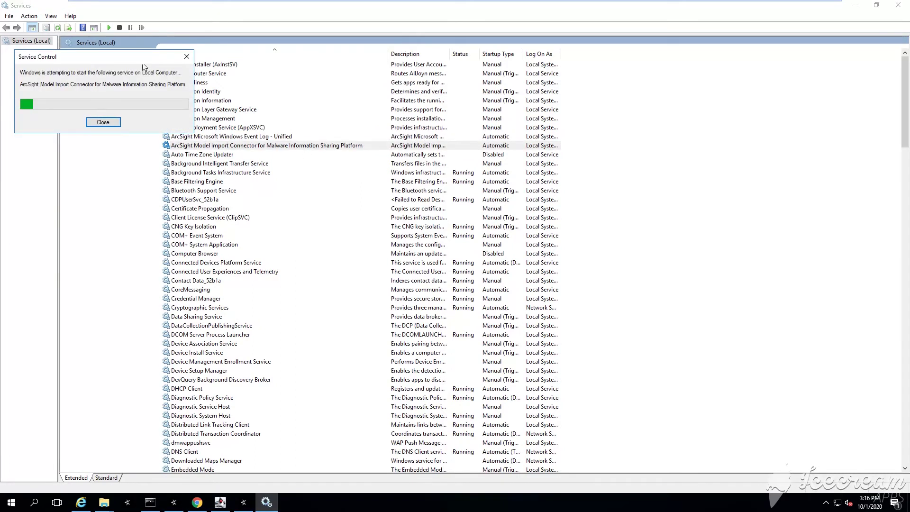
pyautogui.moveTo(141, 64); pyautogui.dragTo(392, 146)
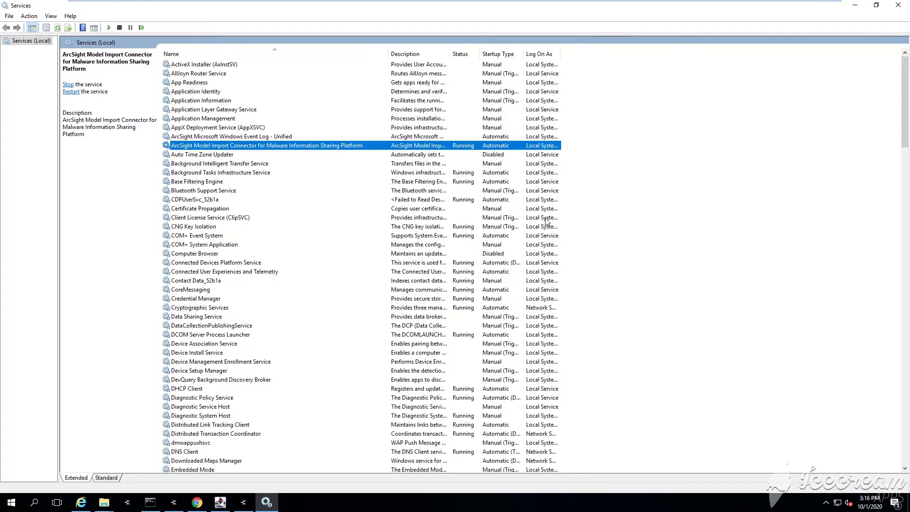
pyautogui.click(854, 5)
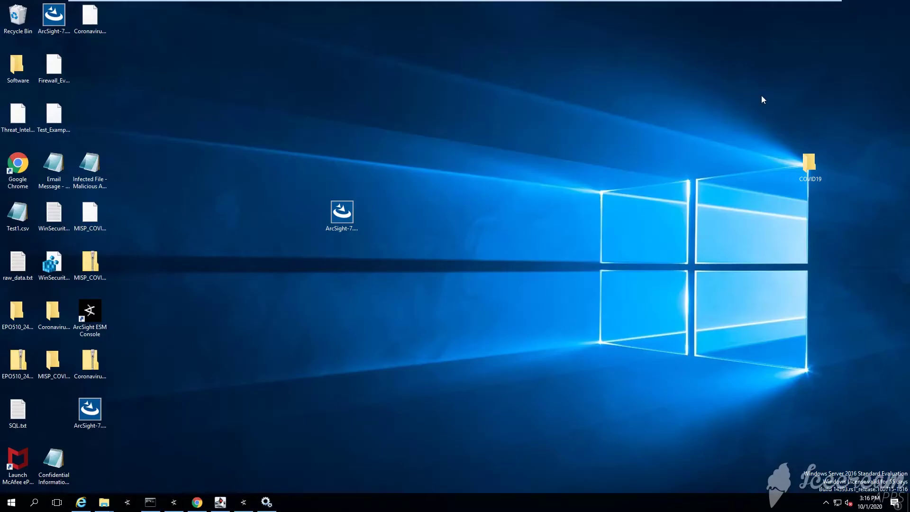
# Close the finished connector installer and return to the ArcSight Console.
pyautogui.click(243, 502)
pyautogui.click(565, 317)
pyautogui.click(174, 502)
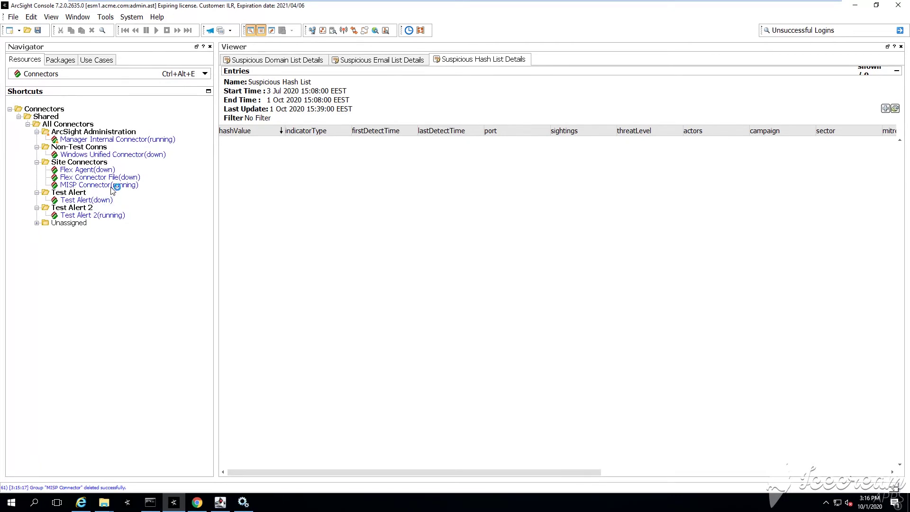
# Set MISP Connector's Model Import User to admin and apply the configuration.
pyautogui.rightClick(117, 186)
pyautogui.click(144, 170)
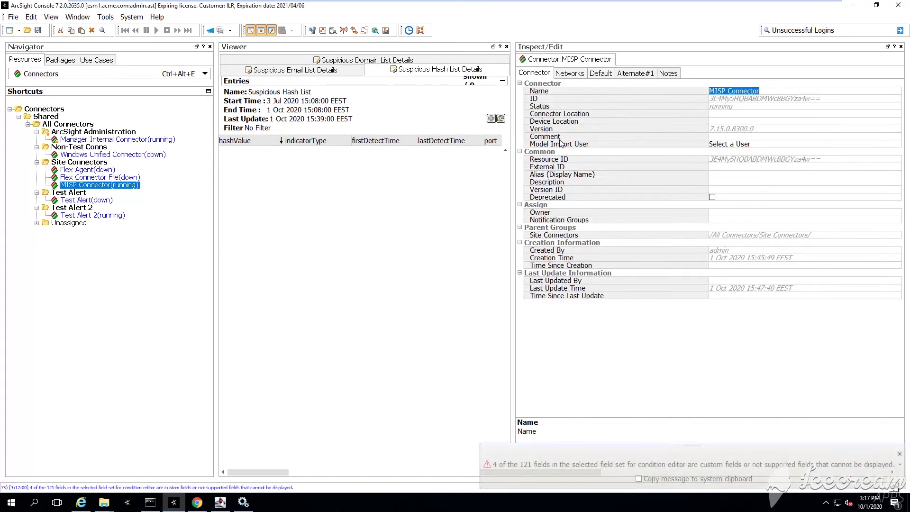
pyautogui.click(561, 142)
pyautogui.click(740, 145)
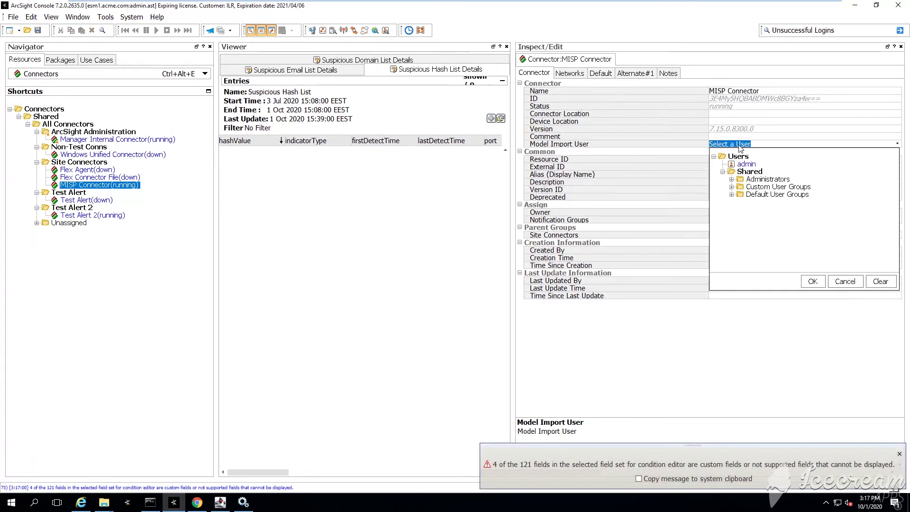
pyautogui.click(740, 145)
pyautogui.click(746, 164)
pyautogui.click(813, 281)
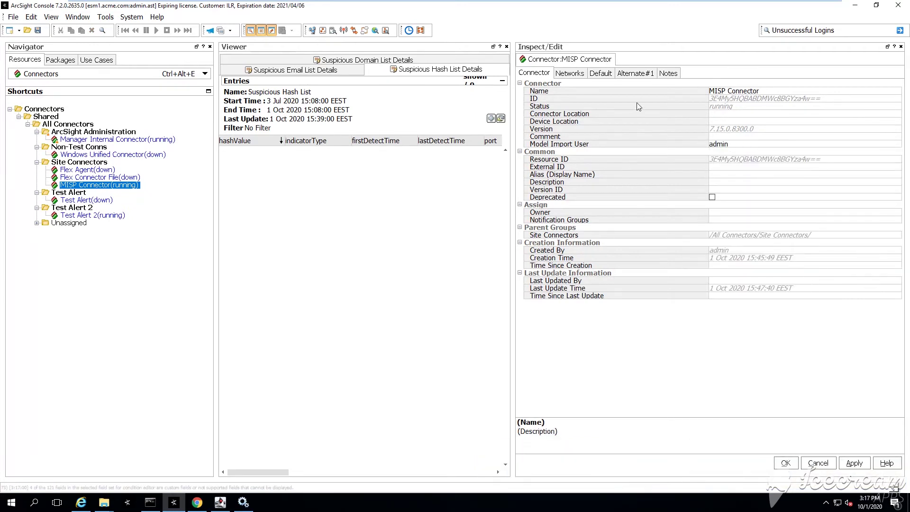
pyautogui.click(780, 463)
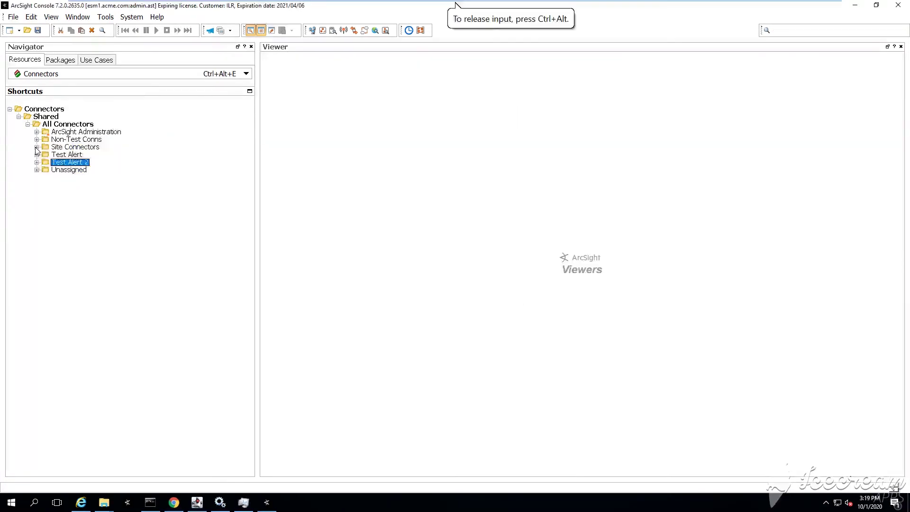
# Send Start Import to MISP Connector and check the startImport success message.
pyautogui.click(36, 147)
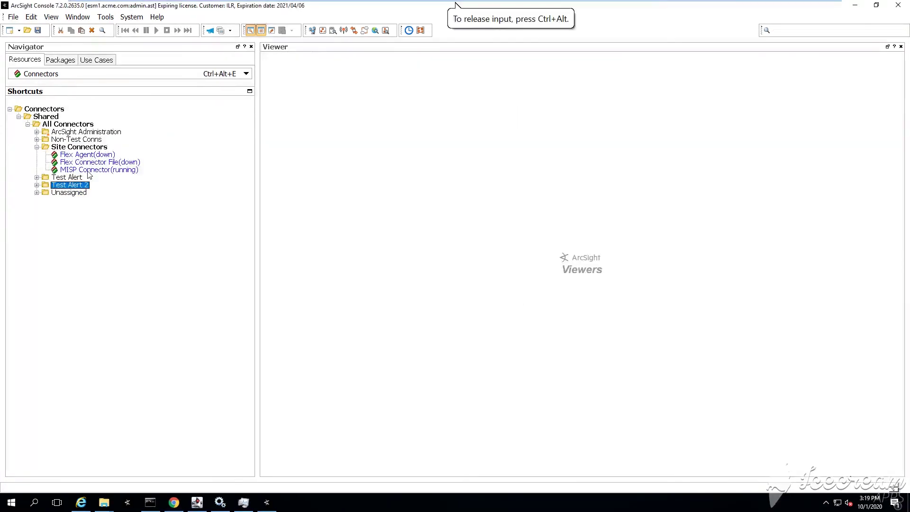
pyautogui.click(111, 171)
pyautogui.rightClick(120, 174)
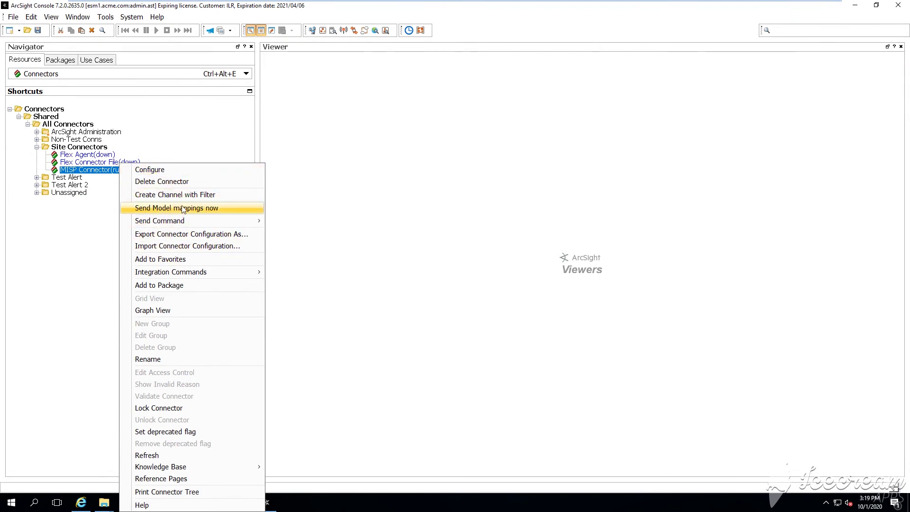
pyautogui.moveTo(185, 222)
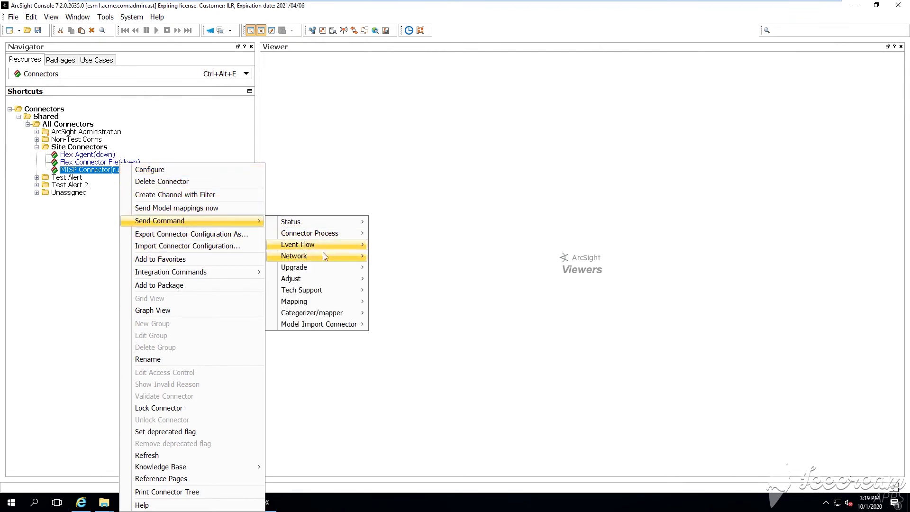
pyautogui.moveTo(330, 304)
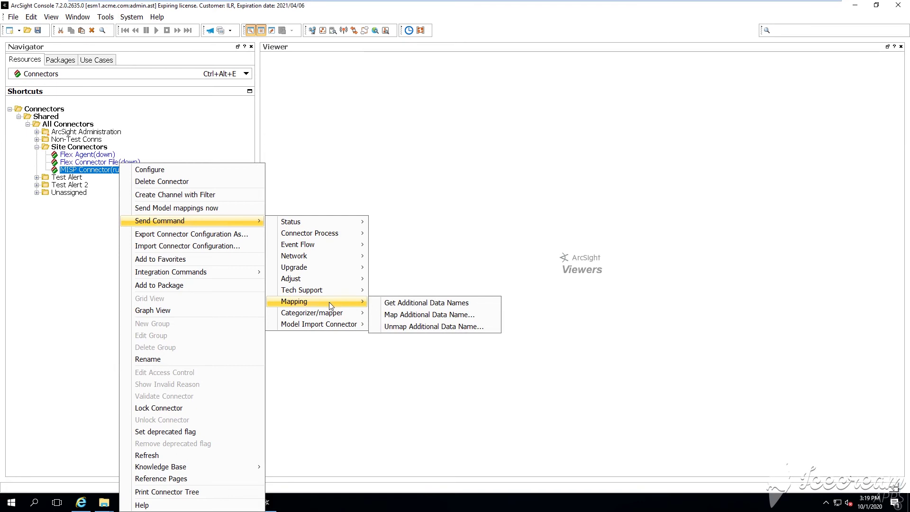
pyautogui.moveTo(332, 324)
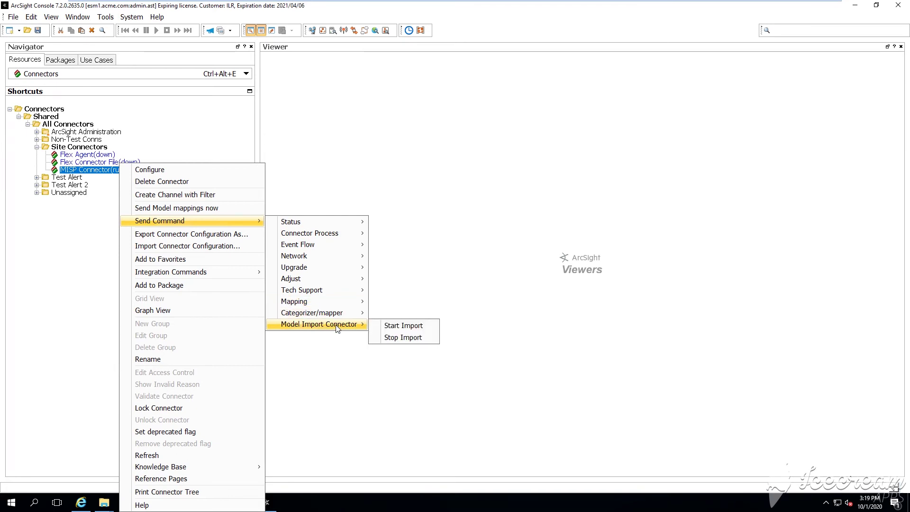
pyautogui.click(391, 326)
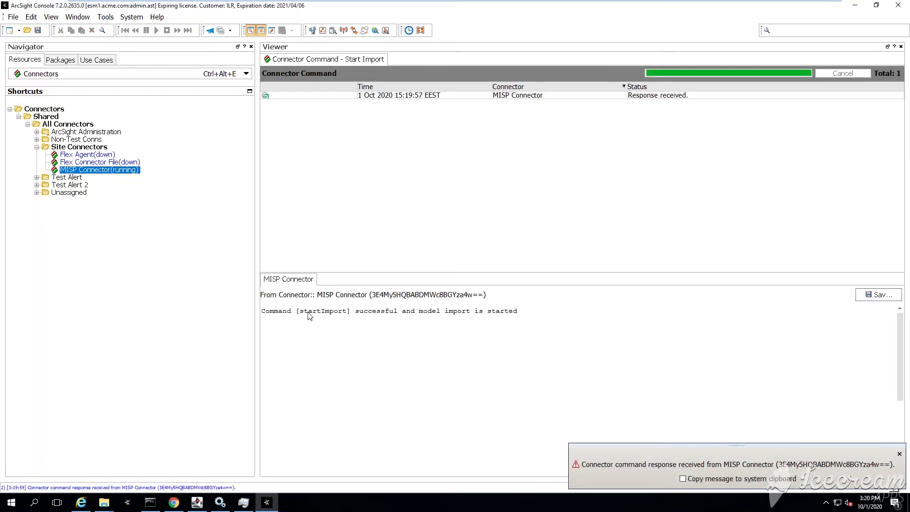
pyautogui.moveTo(308, 313); pyautogui.dragTo(521, 316)
pyautogui.click(533, 318)
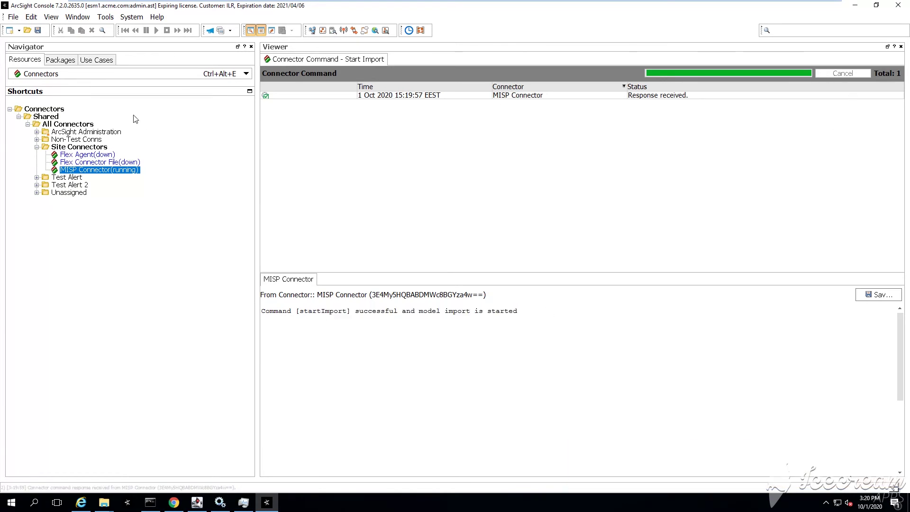
# Switch the navigator to Active Lists and expand ArcSight Foundation > Threat Intelligence Platform.
pyautogui.click(104, 76)
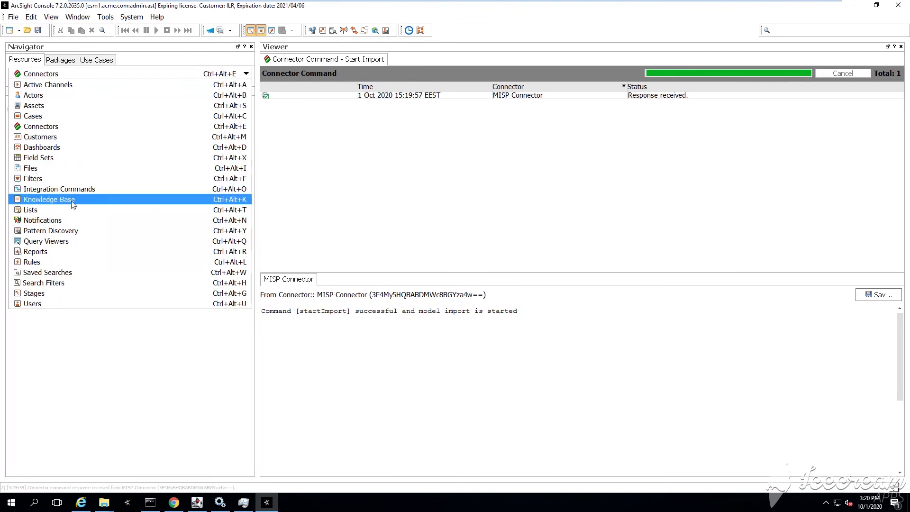
pyautogui.click(67, 215)
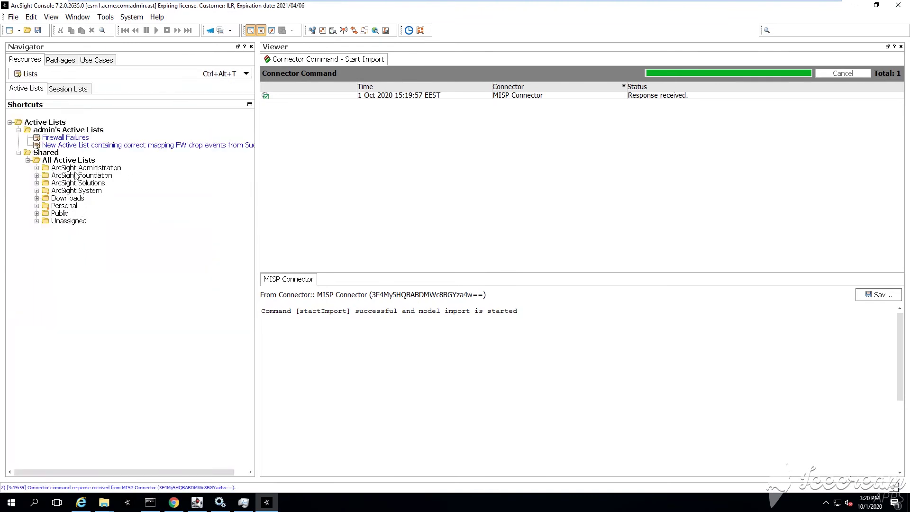
pyautogui.click(44, 185)
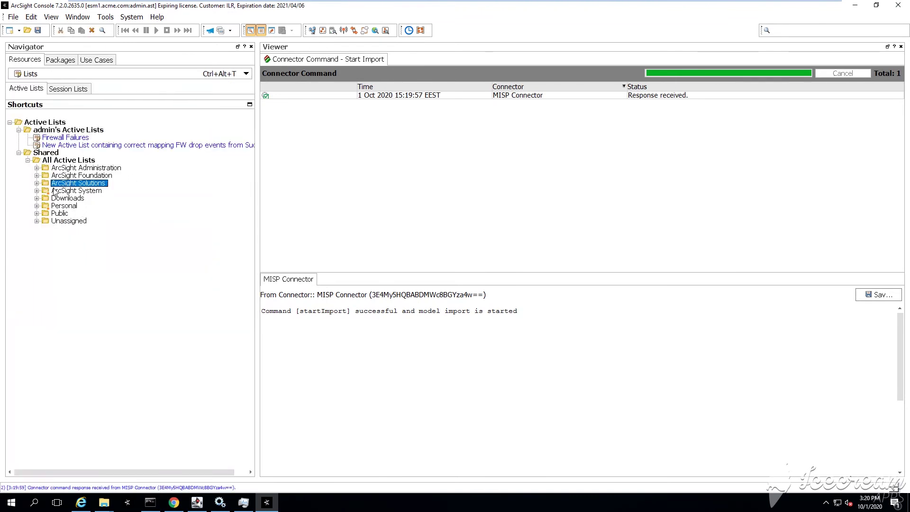
pyautogui.press('Up')
pyautogui.press('Right')
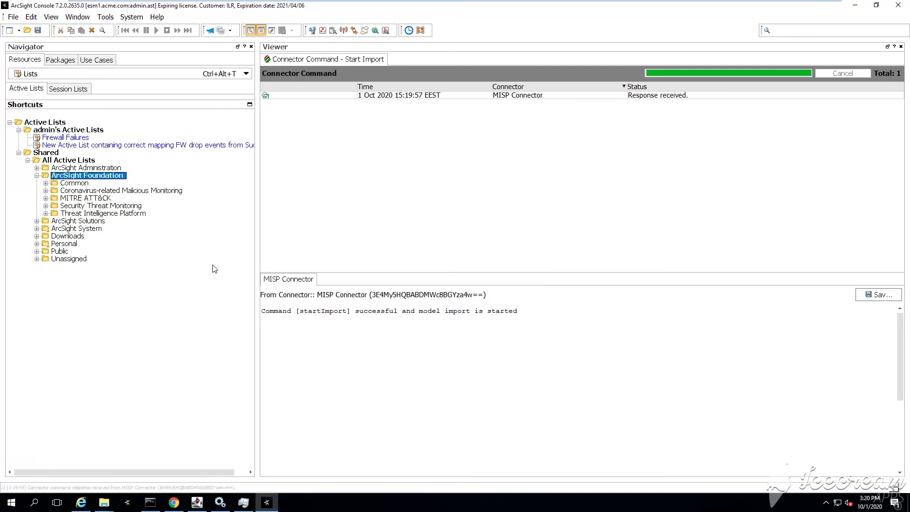
pyautogui.press('Down')
pyautogui.press('Down')
pyautogui.press('Down')
pyautogui.press('Down')
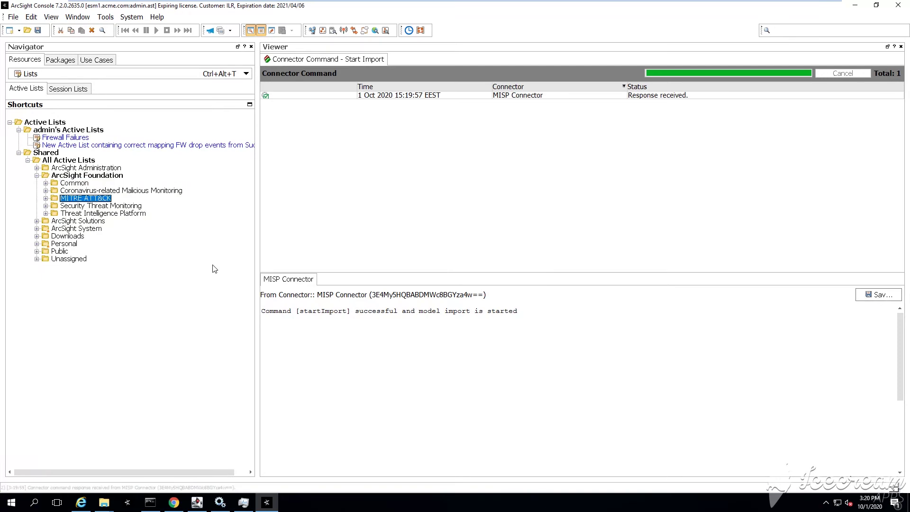
pyautogui.press('Up')
pyautogui.press('Down')
pyautogui.press('Down')
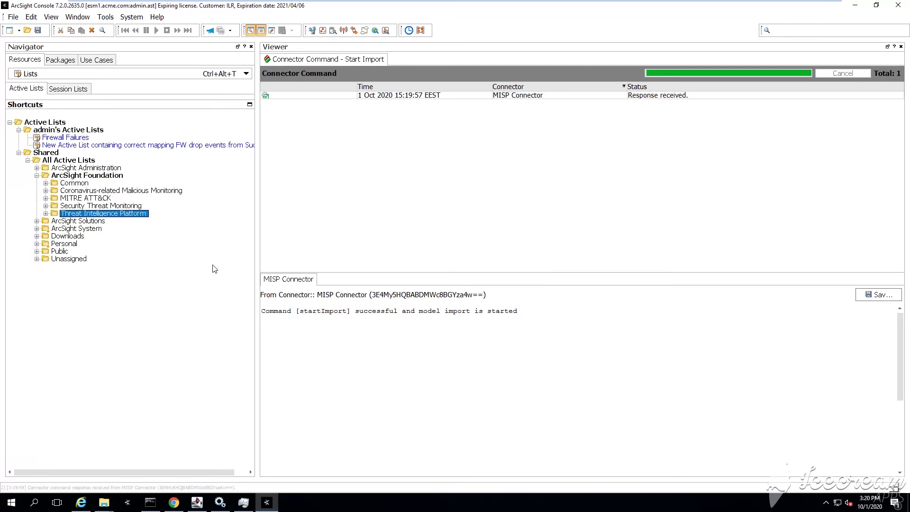
pyautogui.press('Right')
pyautogui.press('Down')
pyautogui.press('Down')
pyautogui.press('Down')
pyautogui.press('Down')
pyautogui.press('Down')
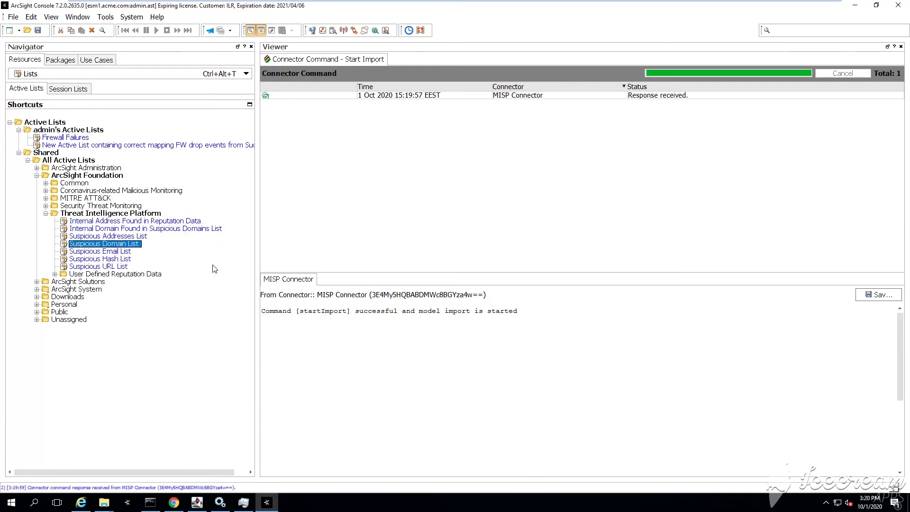
# Show and refresh the Suspicious Hash List entries.
pyautogui.rightClick(108, 254)
pyautogui.press('Escape')
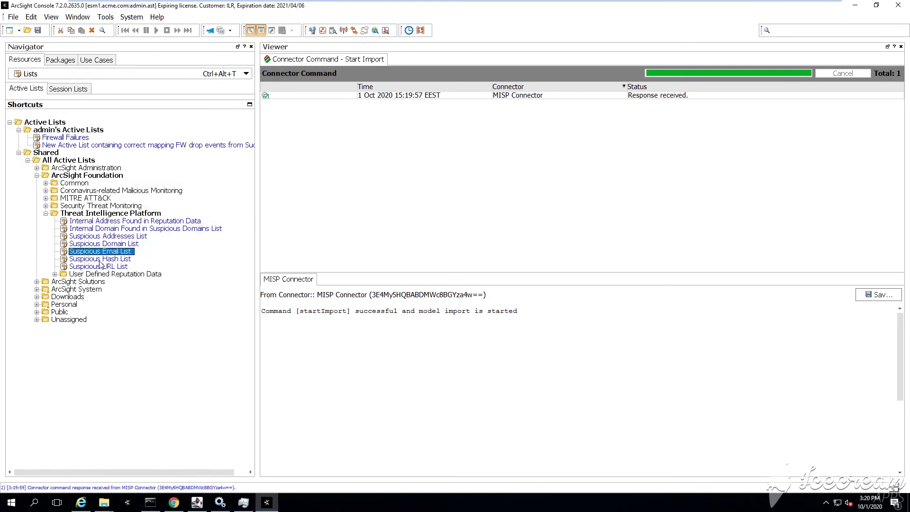
pyautogui.click(100, 261)
pyautogui.rightClick(101, 263)
pyautogui.click(145, 226)
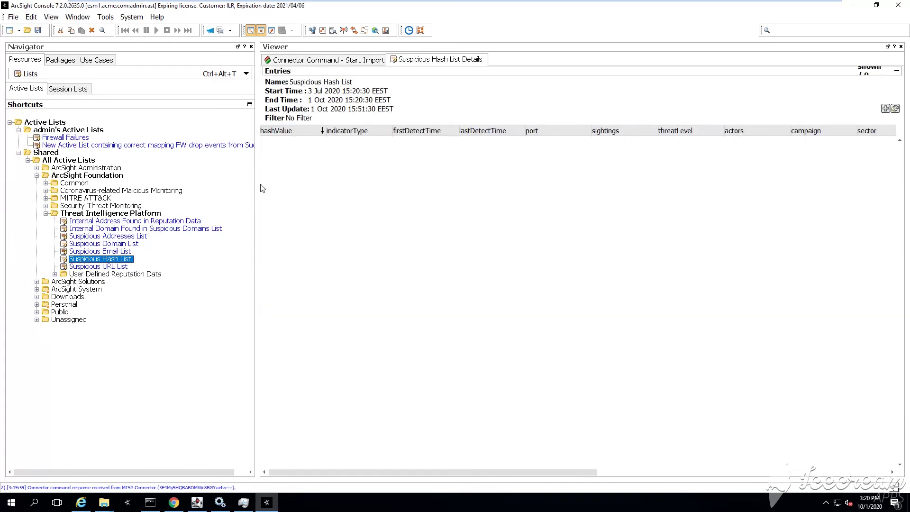
pyautogui.moveTo(260, 163); pyautogui.dragTo(250, 163)
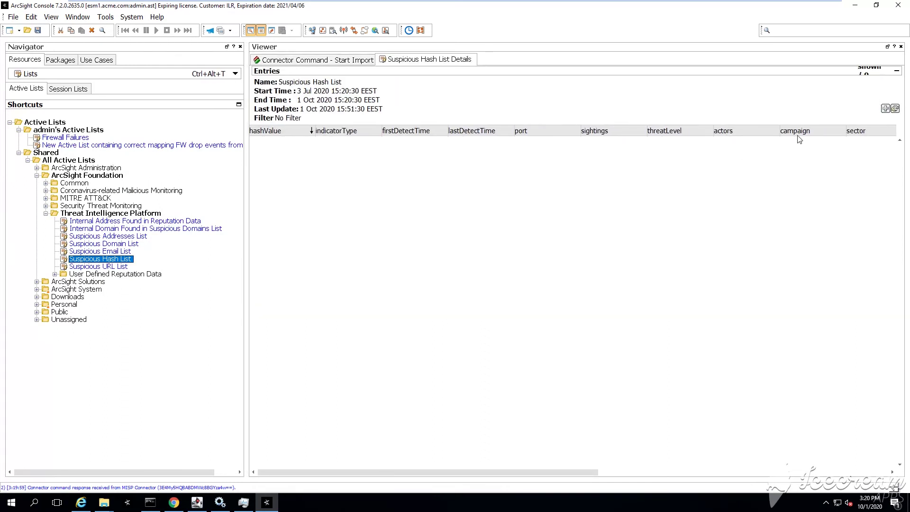
pyautogui.click(895, 108)
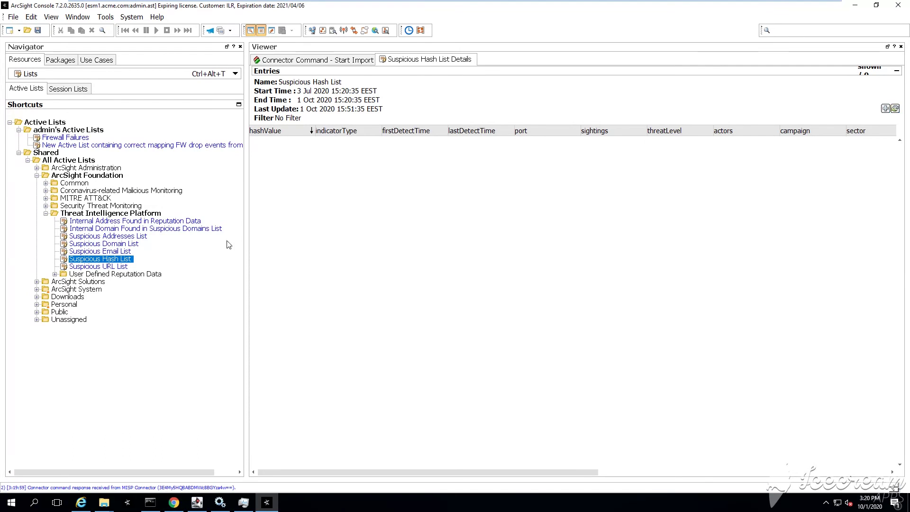
# Show entries for Internal Address, Internal Domain and Suspicious Addresses lists.
pyautogui.click(137, 223)
pyautogui.rightClick(149, 224)
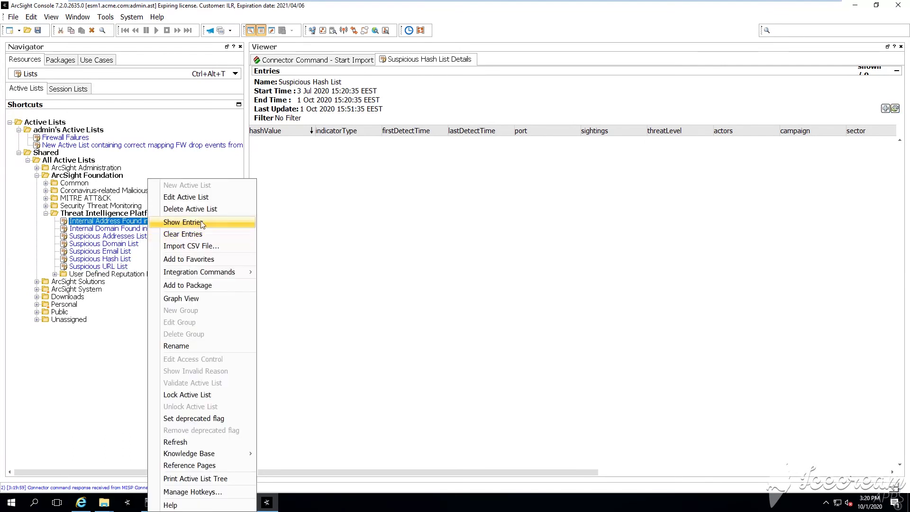
pyautogui.click(199, 223)
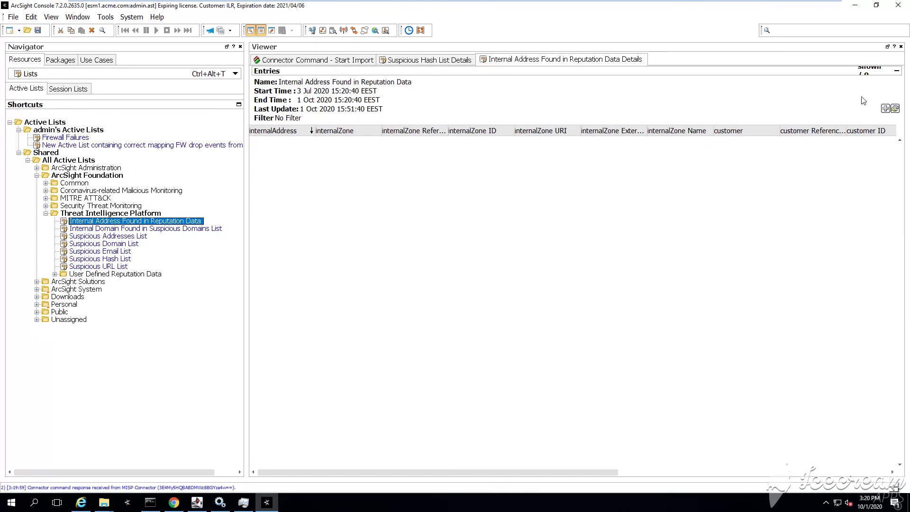
pyautogui.click(140, 229)
pyautogui.rightClick(140, 230)
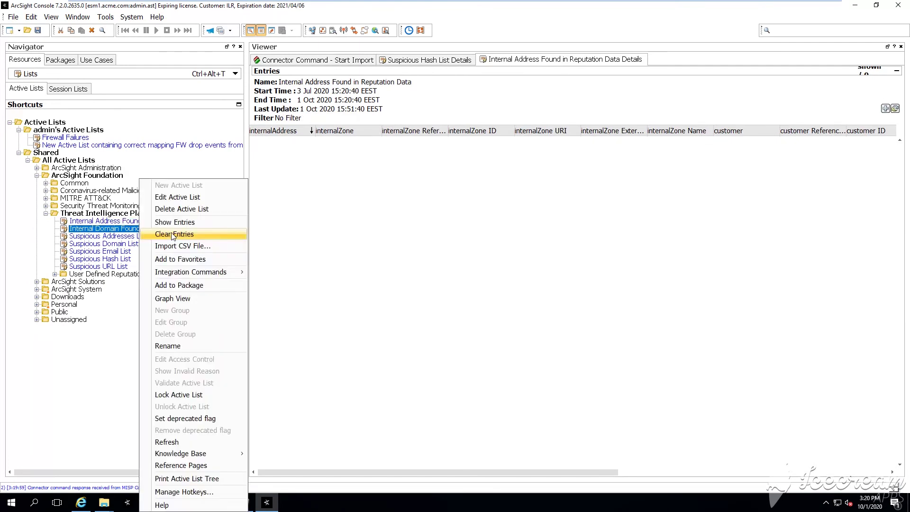
pyautogui.click(175, 222)
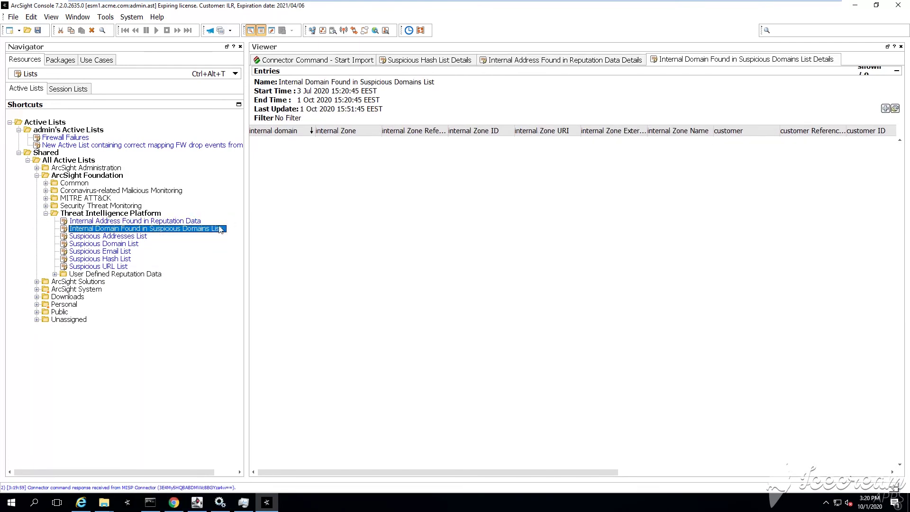
pyautogui.click(136, 236)
pyautogui.rightClick(136, 237)
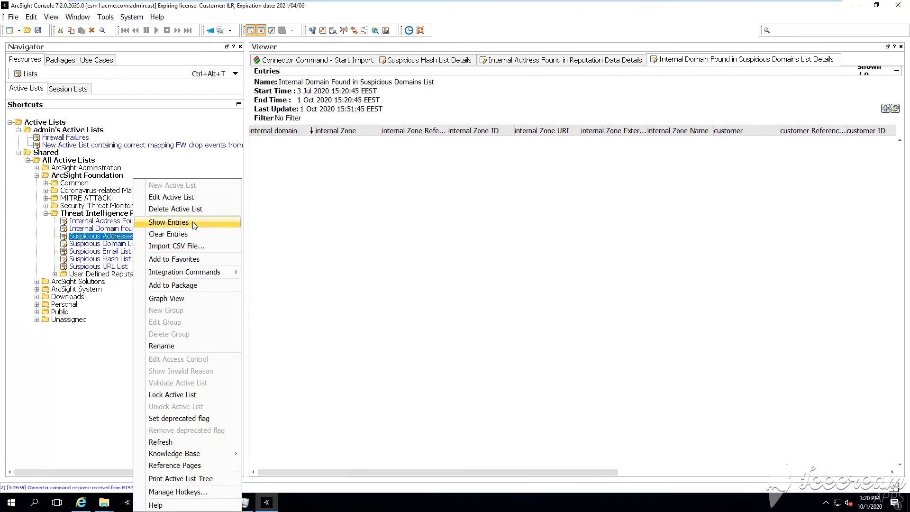
pyautogui.click(193, 223)
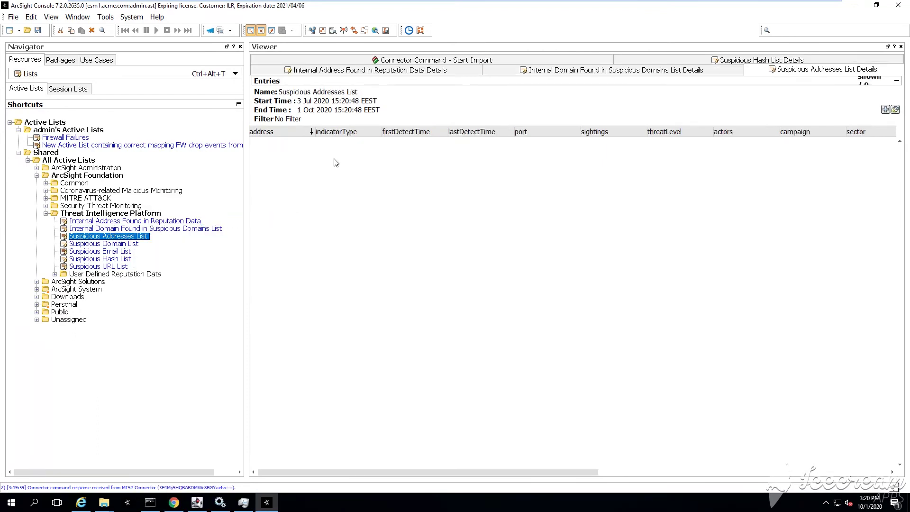
# Show entries for the Suspicious Domain, Suspicious Email and Suspicious Hash lists.
pyautogui.click(108, 245)
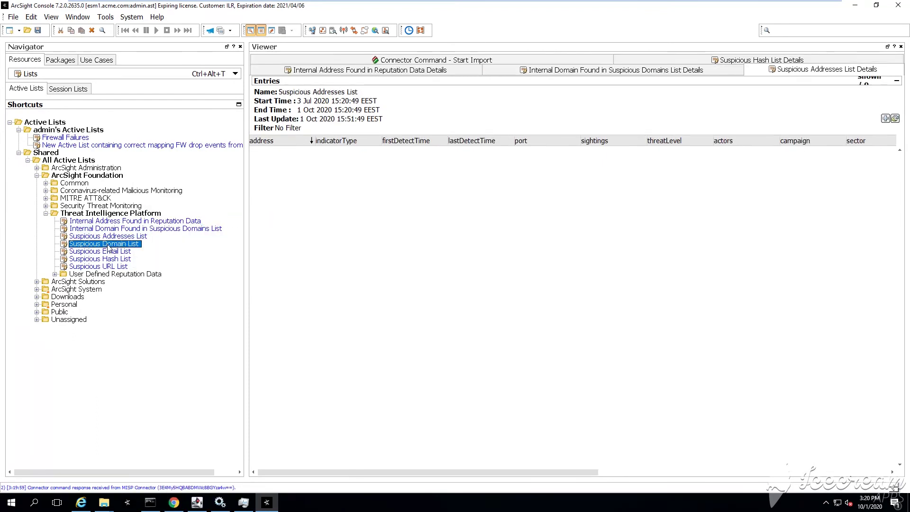
pyautogui.rightClick(108, 244)
pyautogui.click(168, 227)
pyautogui.click(103, 253)
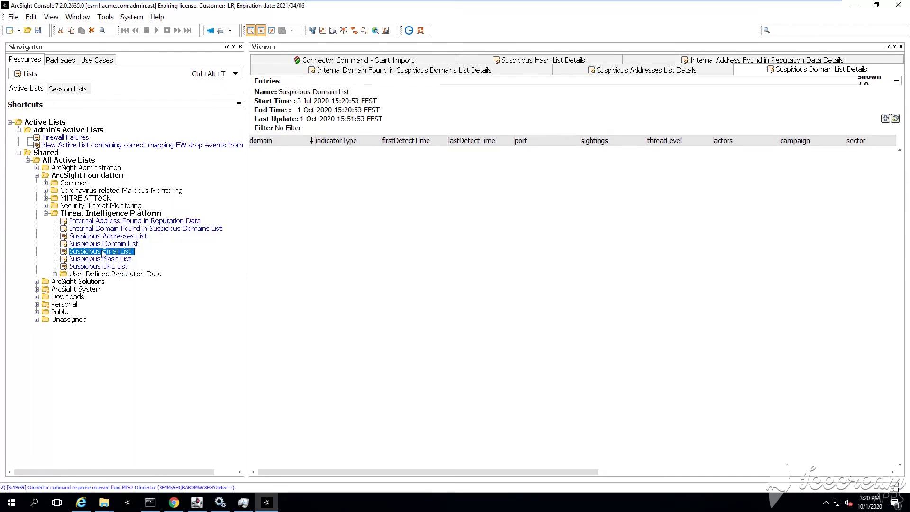
pyautogui.rightClick(103, 253)
pyautogui.click(156, 226)
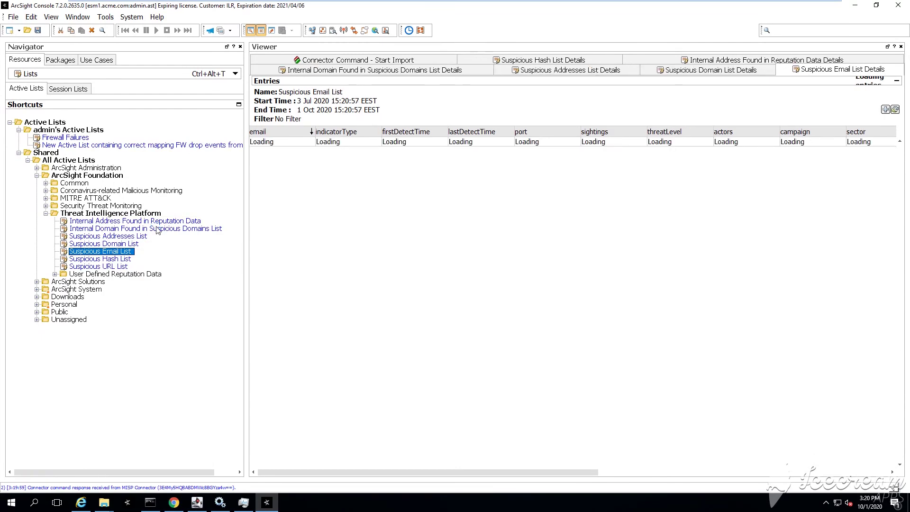
pyautogui.click(109, 260)
pyautogui.rightClick(109, 260)
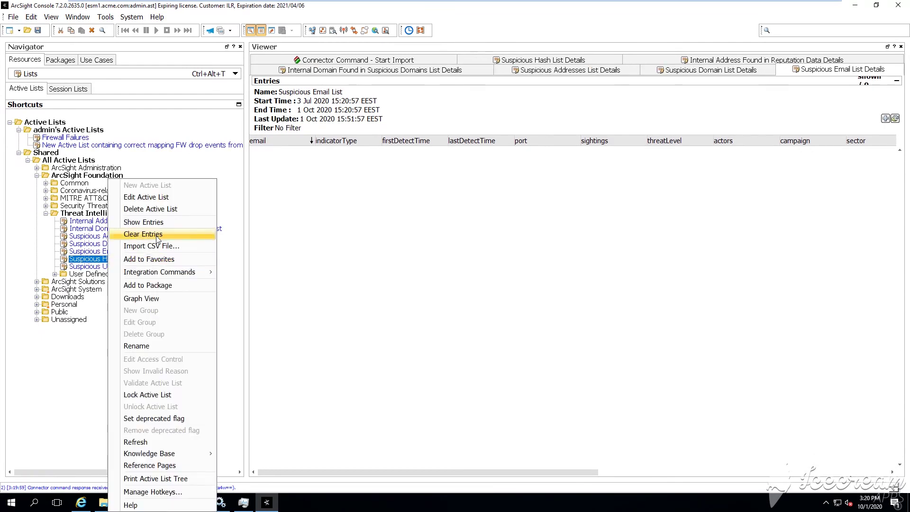
pyautogui.click(165, 227)
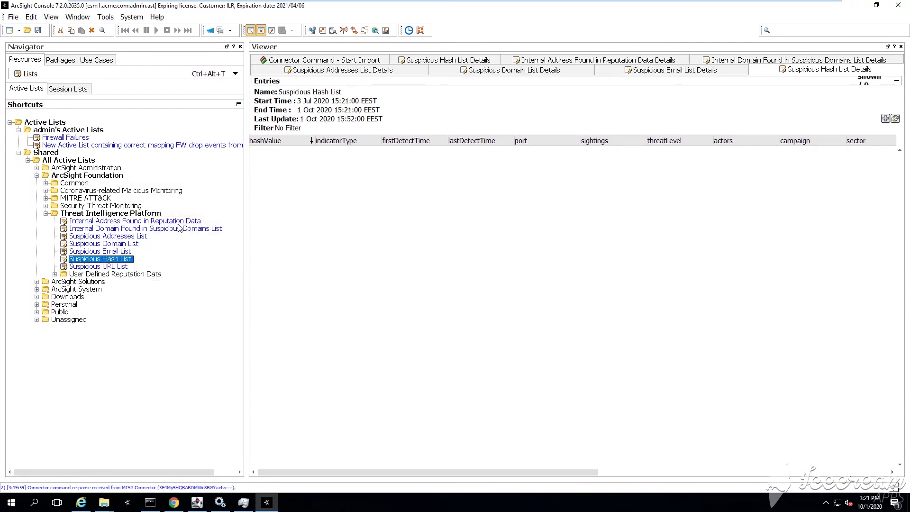
# Close all open entry views, keeping Active Lists as the resource type.
pyautogui.rightClick(773, 69)
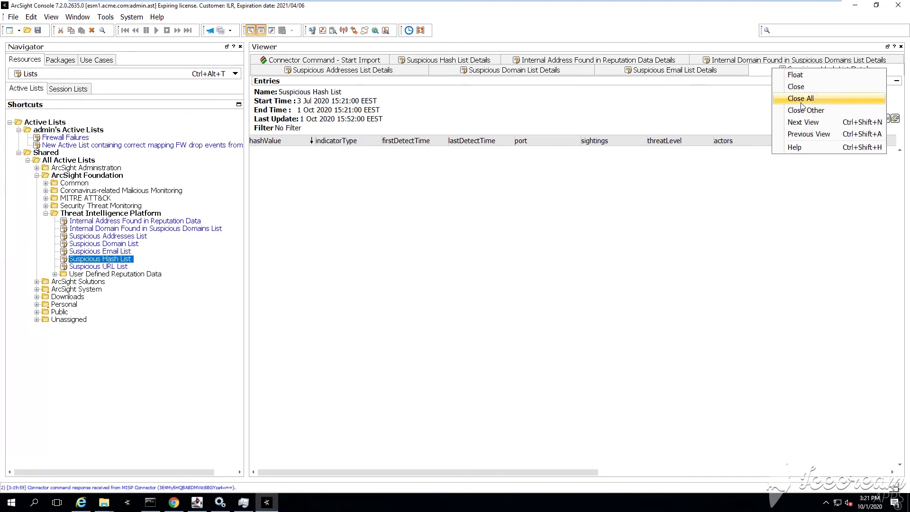
pyautogui.click(802, 99)
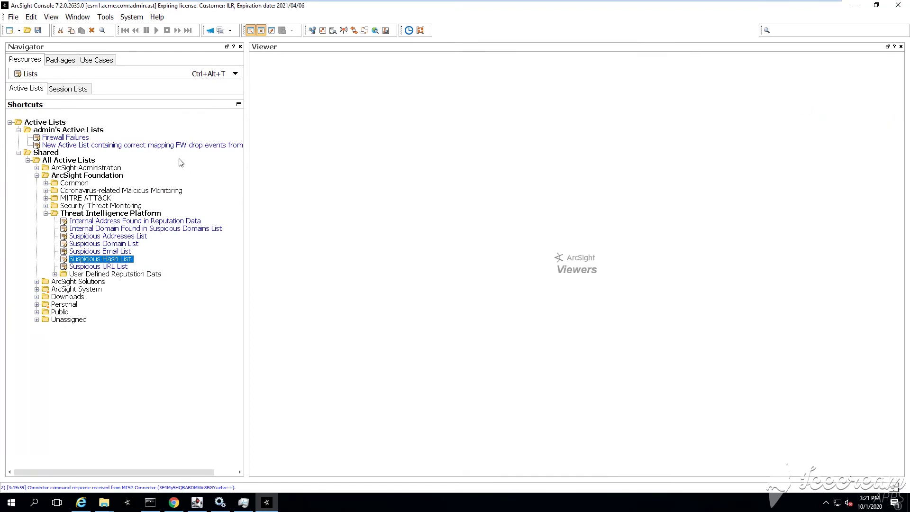
pyautogui.click(165, 75)
pyautogui.click(346, 200)
# Show the Suspicious URL List entries and widen the view to inspect them.
pyautogui.click(108, 268)
pyautogui.rightClick(108, 267)
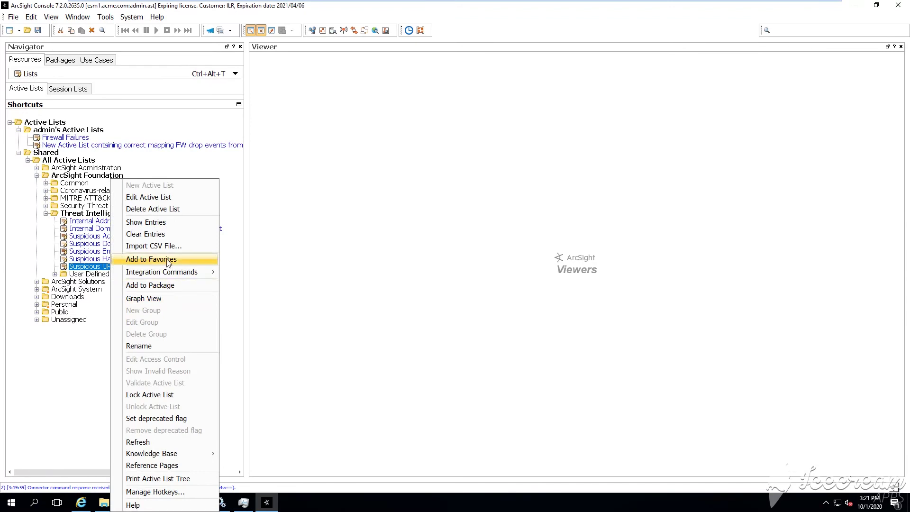
pyautogui.click(169, 222)
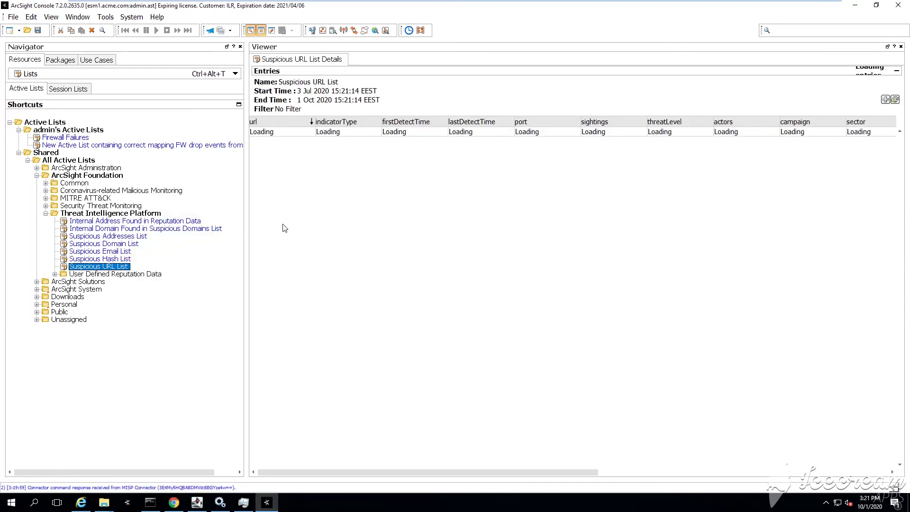
pyautogui.moveTo(247, 155); pyautogui.dragTo(224, 196)
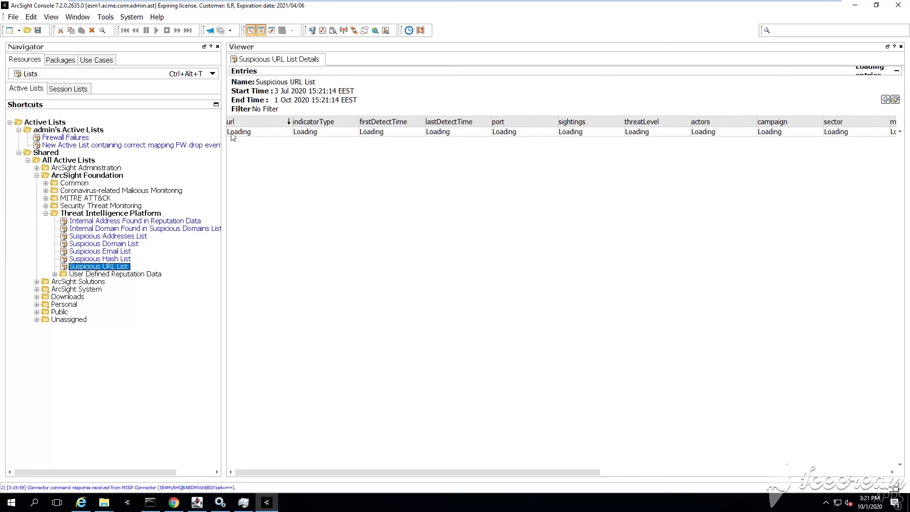
pyautogui.moveTo(221, 133); pyautogui.dragTo(203, 139)
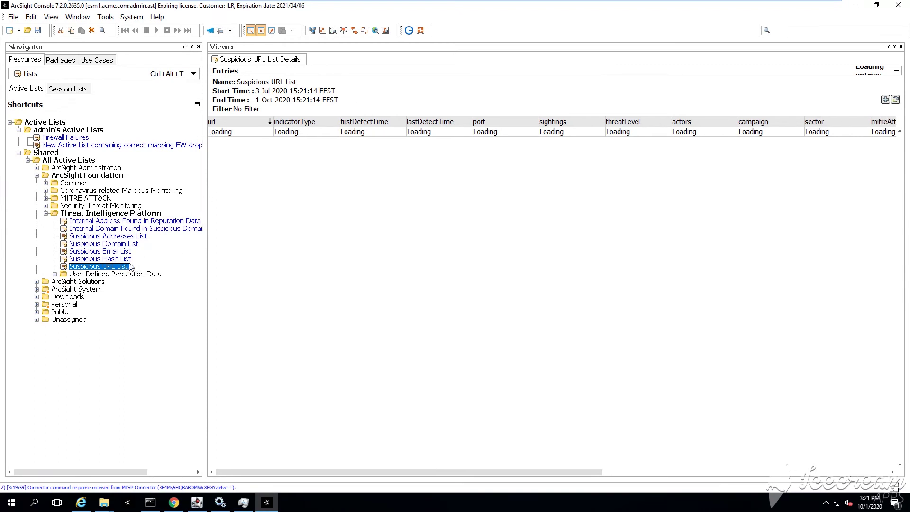
pyautogui.click(221, 504)
pyautogui.click(221, 504)
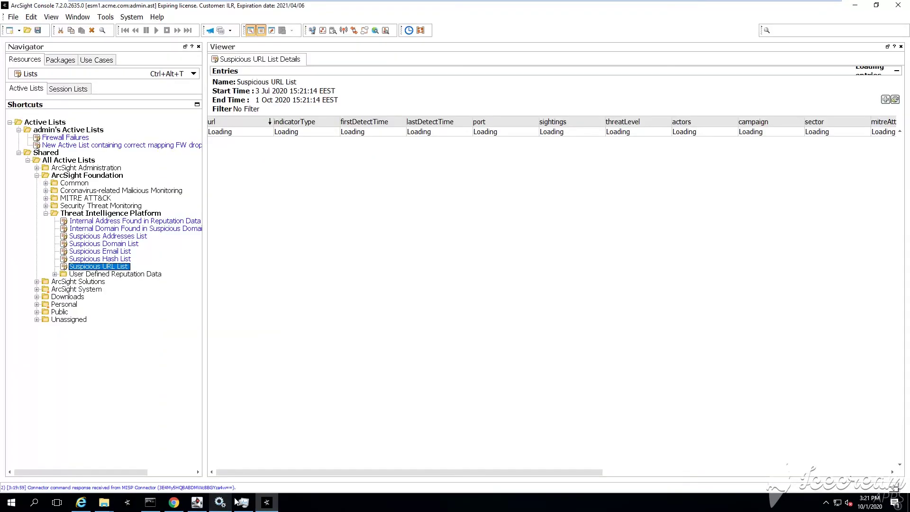
# Reopen the Suspicious URL List entries and widen the url column to show full URLs.
pyautogui.click(895, 99)
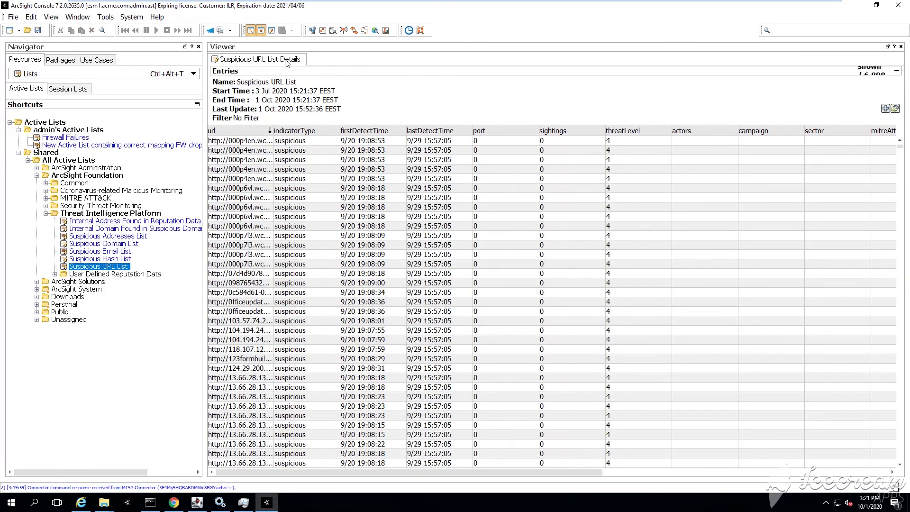
pyautogui.rightClick(286, 61)
pyautogui.click(317, 78)
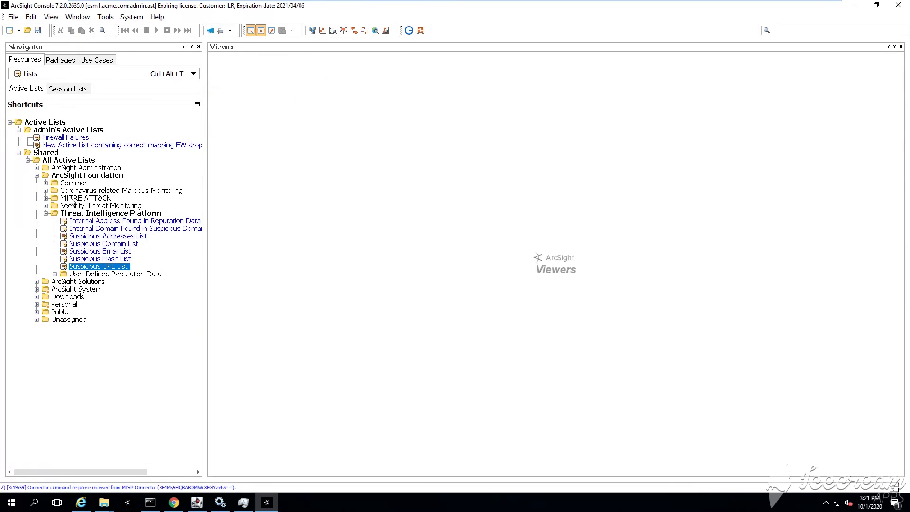
pyautogui.rightClick(126, 270)
pyautogui.click(181, 221)
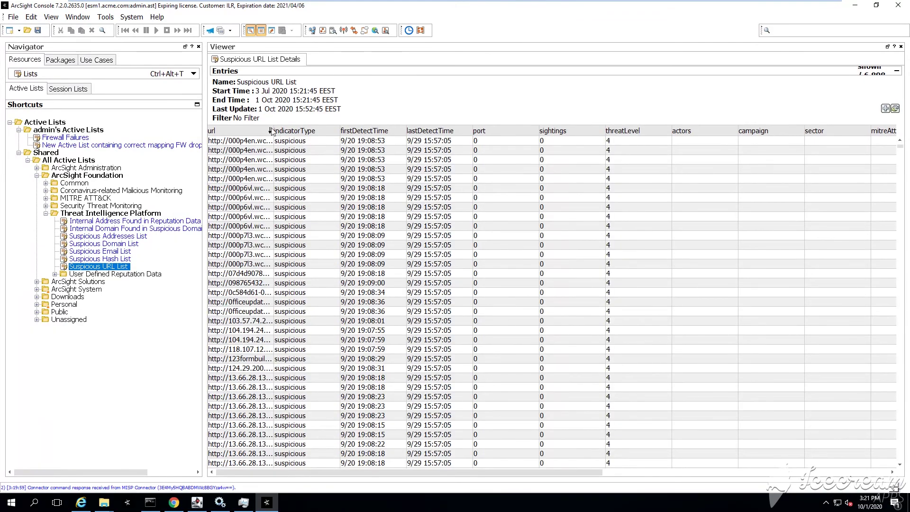
pyautogui.moveTo(273, 130); pyautogui.dragTo(507, 144)
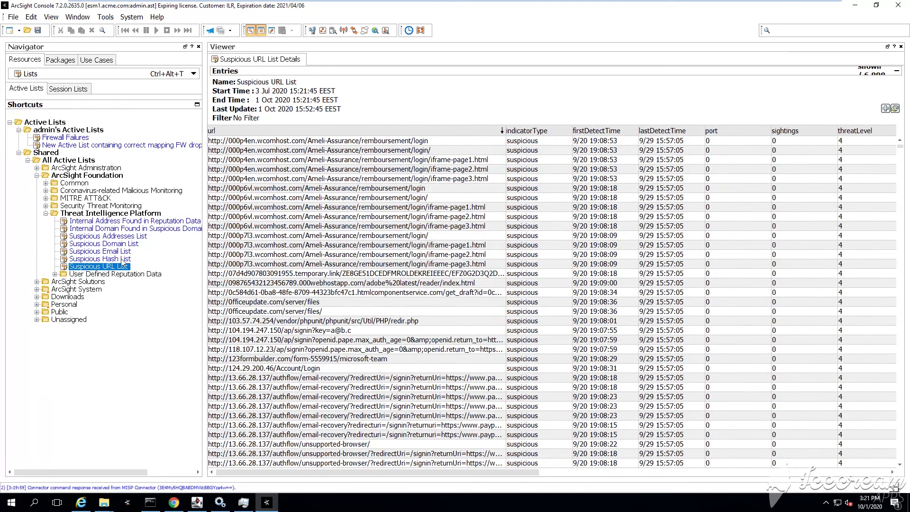
# Show the Suspicious Hash List entries with the hashValue column widened to full hashes.
pyautogui.scroll(-20, 327, 287)
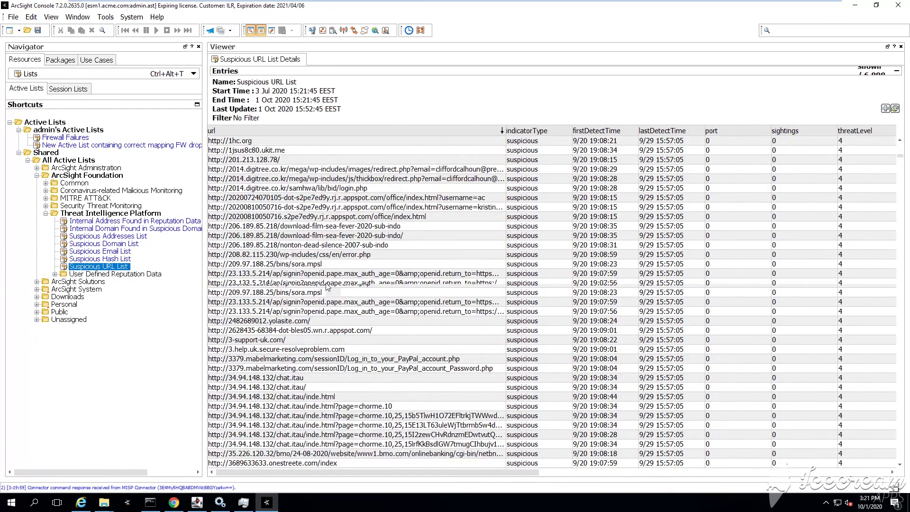
pyautogui.rightClick(114, 258)
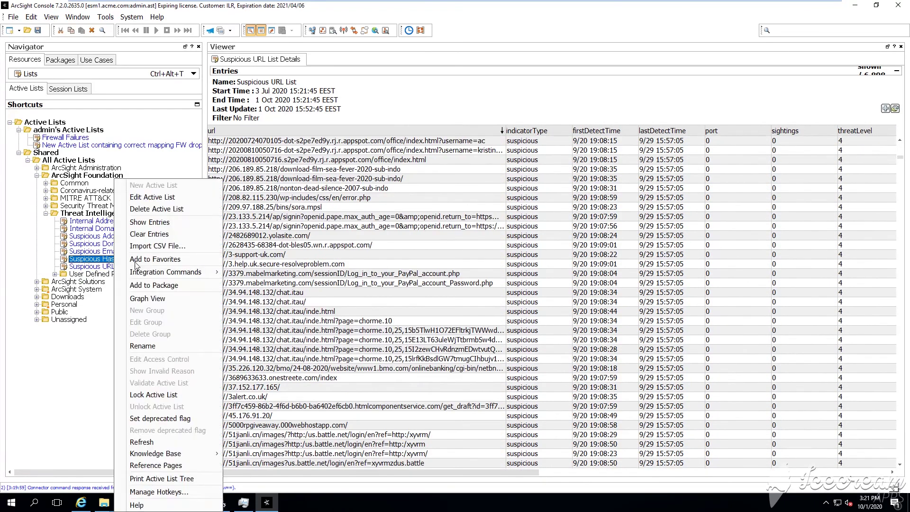
pyautogui.click(168, 223)
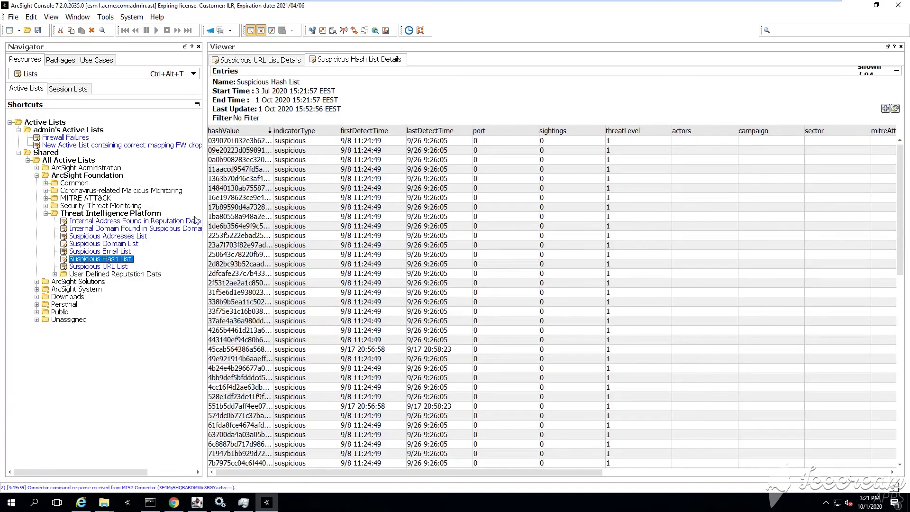
pyautogui.moveTo(273, 130); pyautogui.dragTo(552, 119)
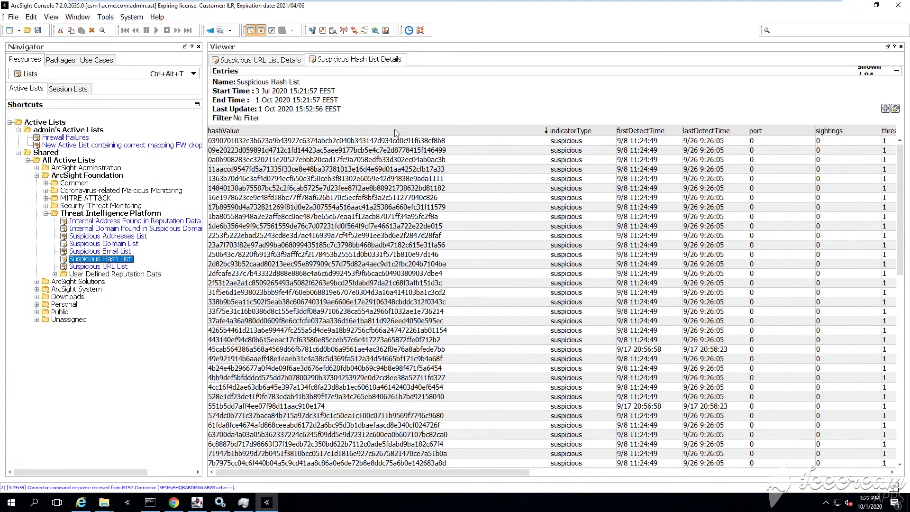
# Show the Suspicious Domain List entries with a widened domain column, then switch the navigator to Rules.
pyautogui.click(124, 243)
pyautogui.rightClick(129, 244)
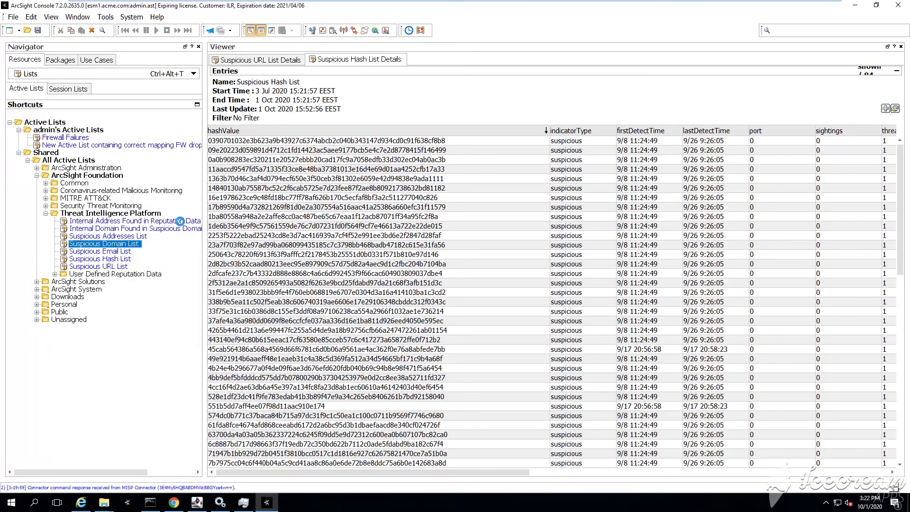
pyautogui.click(181, 226)
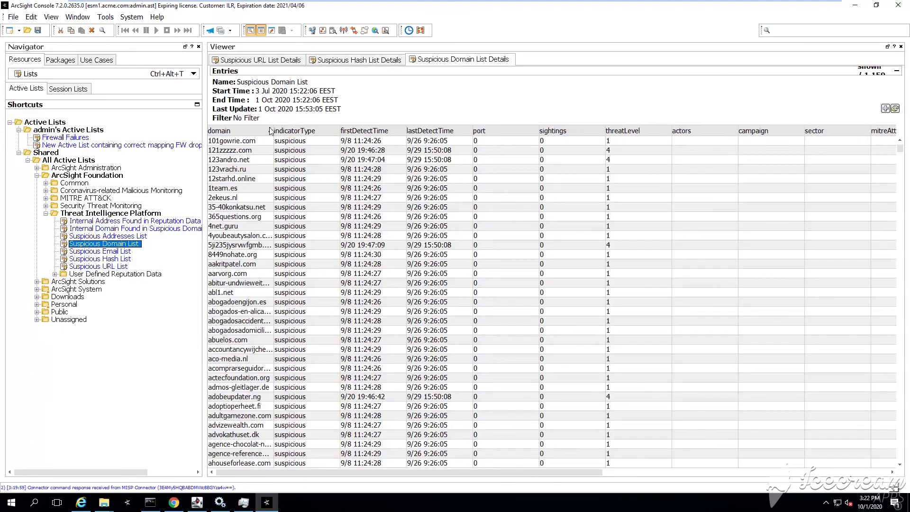
pyautogui.moveTo(274, 128); pyautogui.dragTo(393, 128)
pyautogui.moveTo(308, 261); pyautogui.dragTo(308, 283)
pyautogui.click(320, 217)
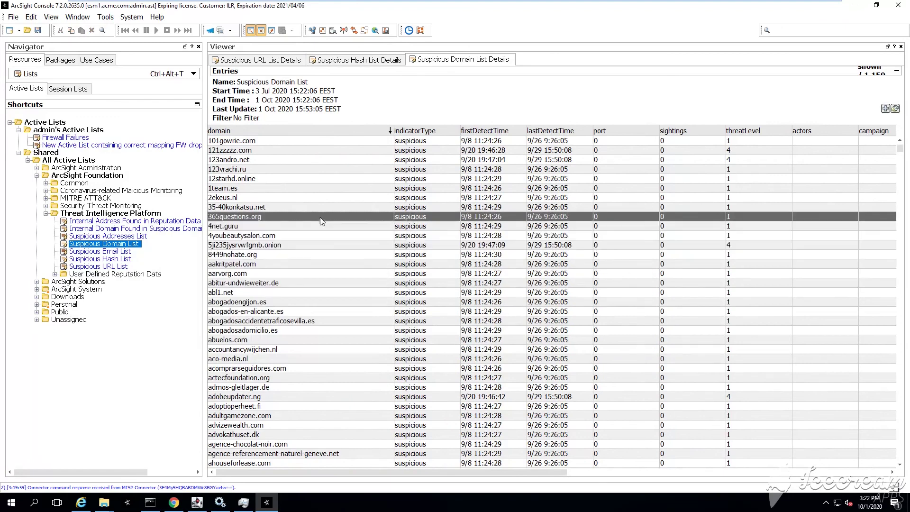
pyautogui.click(88, 73)
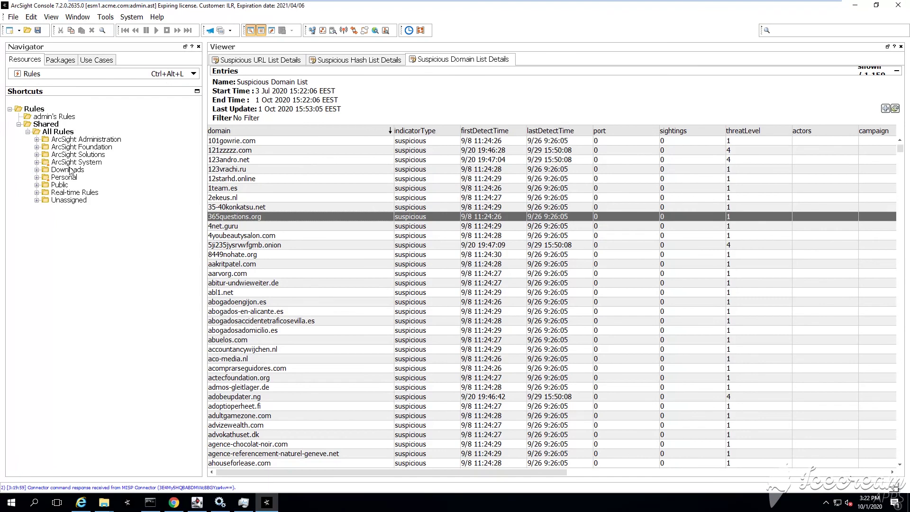
# Expand ArcSight Foundation > Coronavirus-related Malicious Monitoring and widen the navigator to show full rule names.
pyautogui.click(86, 163)
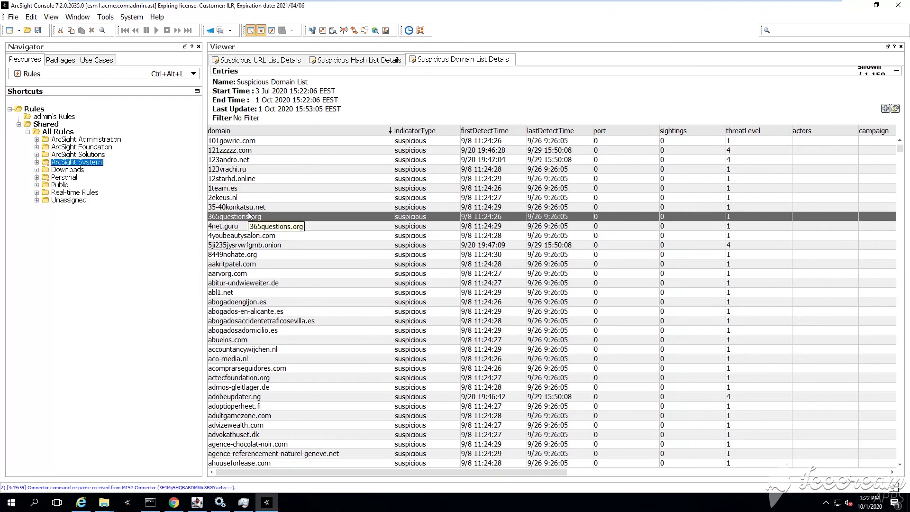
pyautogui.press('Up')
pyautogui.press('Up')
pyautogui.press('Right')
pyautogui.press('Down')
pyautogui.press('Down')
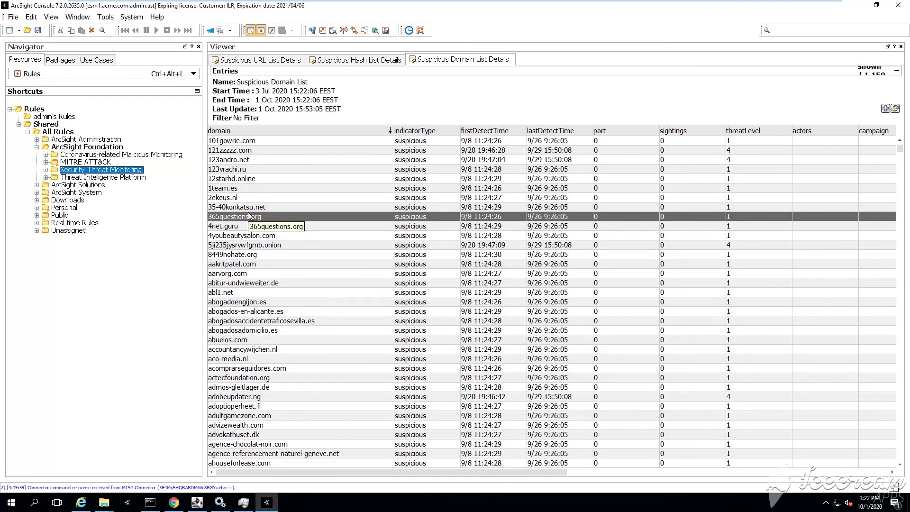
pyautogui.press('Up')
pyautogui.press('Right')
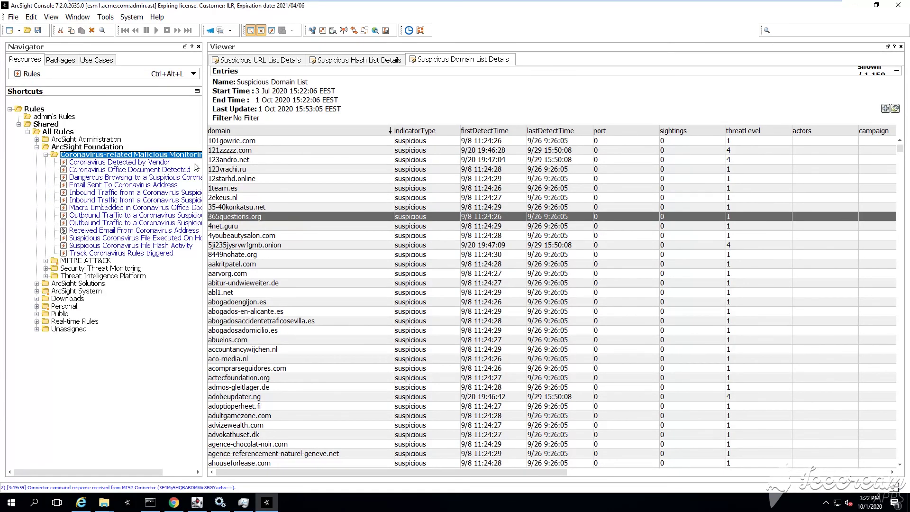
pyautogui.moveTo(205, 159); pyautogui.dragTo(293, 161)
# Edit the Coronavirus Detected by Vendor rule, dismissing the Active List Filter window and widening the editor.
pyautogui.press('Down')
pyautogui.press('Down')
pyautogui.press('Down')
pyautogui.press('Down')
pyautogui.press('Down')
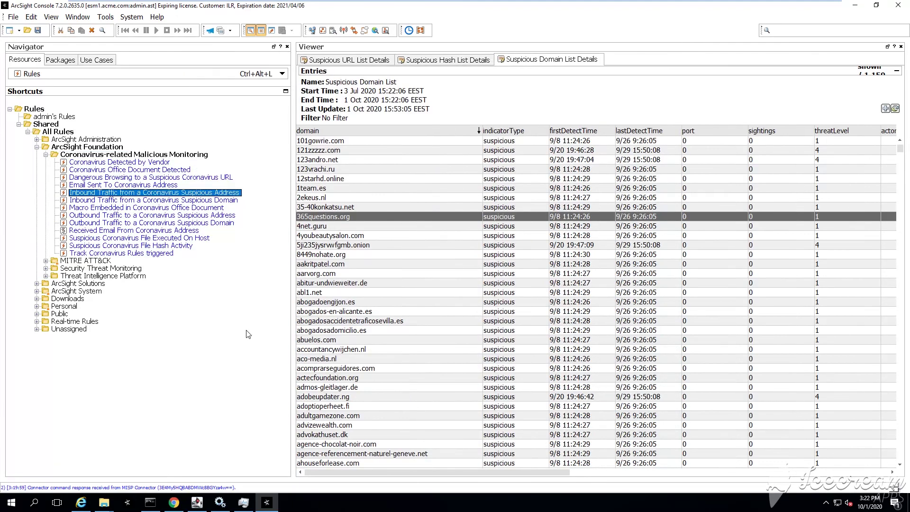
pyautogui.press('Down')
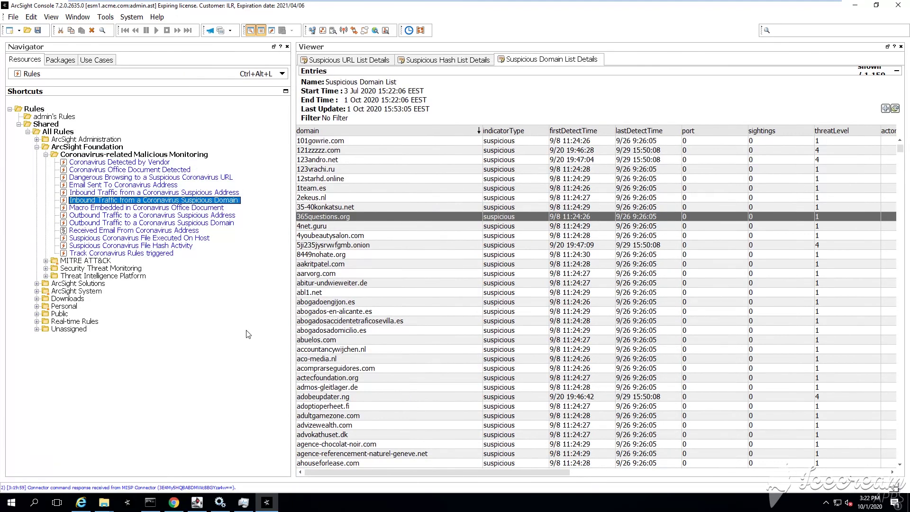
pyautogui.press('Up')
pyautogui.press('Up')
pyautogui.press('Up')
pyautogui.press('Up')
pyautogui.press('Up')
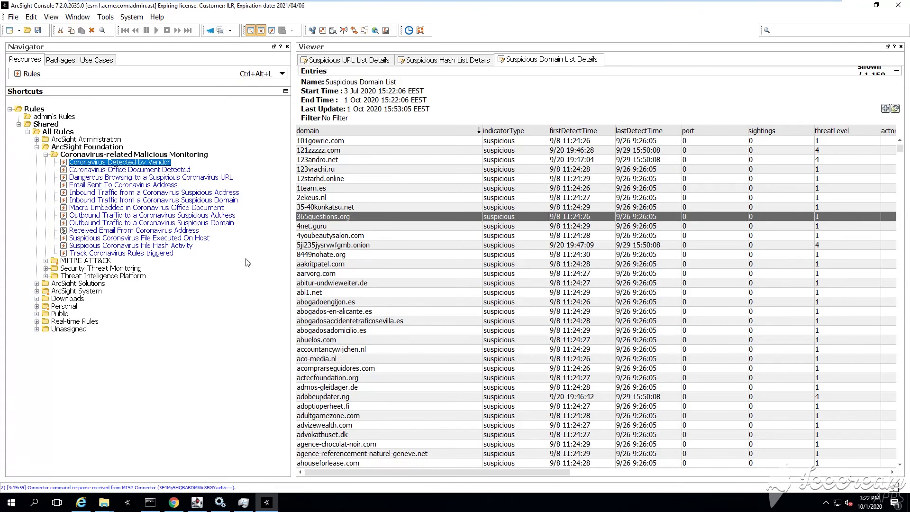
pyautogui.rightClick(153, 163)
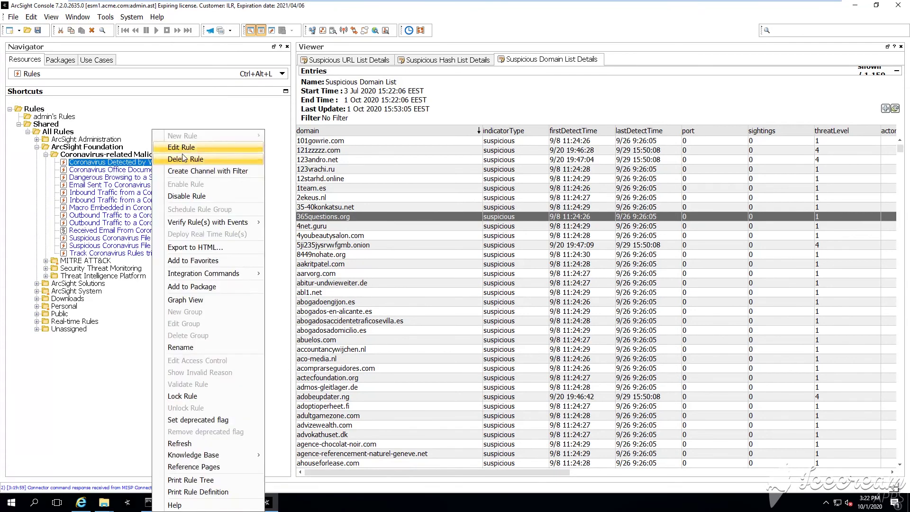
pyautogui.click(201, 146)
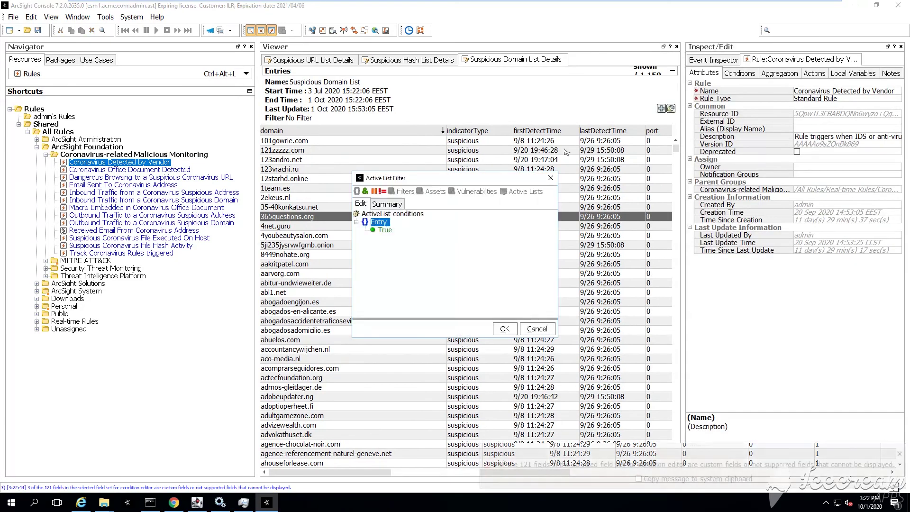
pyautogui.click(550, 178)
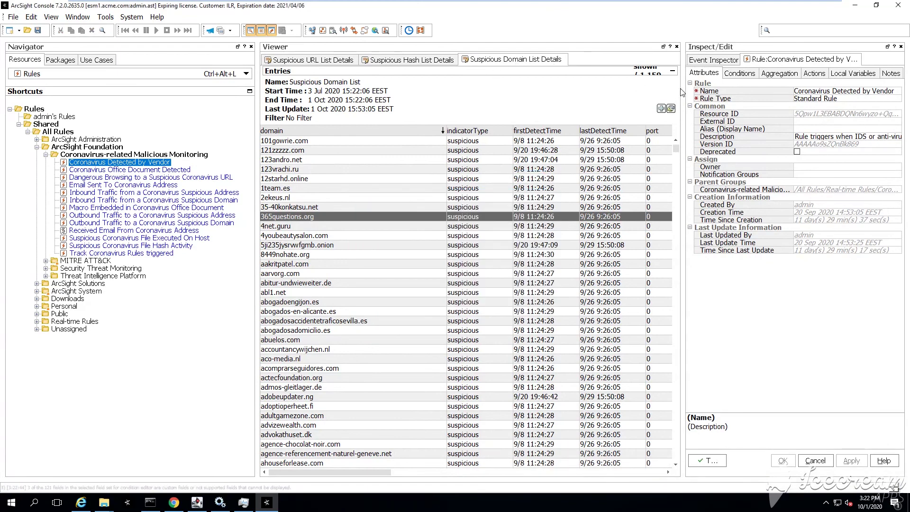
pyautogui.moveTo(682, 90); pyautogui.dragTo(599, 90)
# Close all list tabs and review the rule's conditions: Category Device Group, corona, covid, and the suppression list mapping.
pyautogui.rightClick(515, 61)
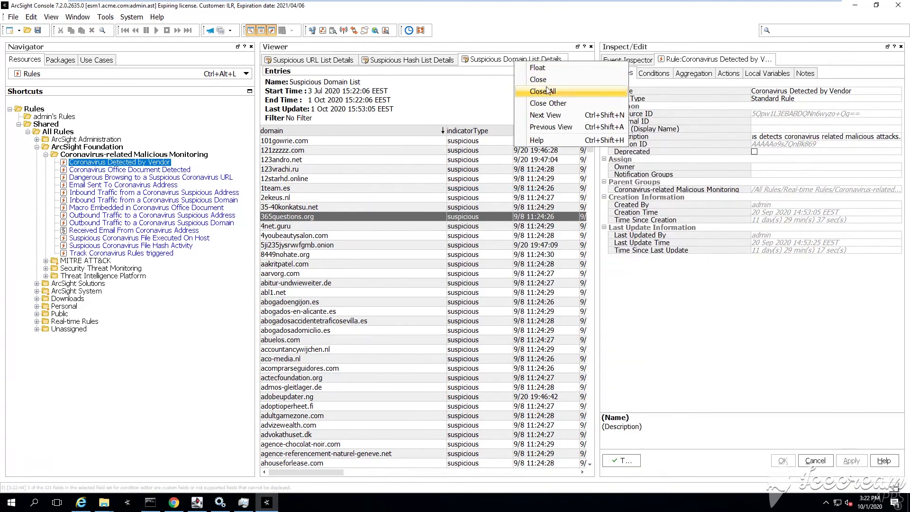
pyautogui.click(569, 92)
pyautogui.click(659, 79)
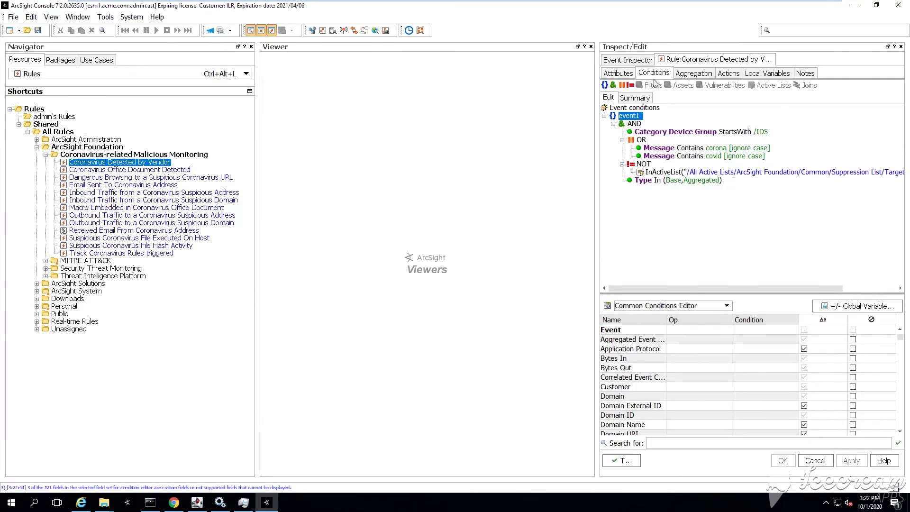
pyautogui.moveTo(599, 124); pyautogui.dragTo(529, 124)
pyautogui.click(582, 132)
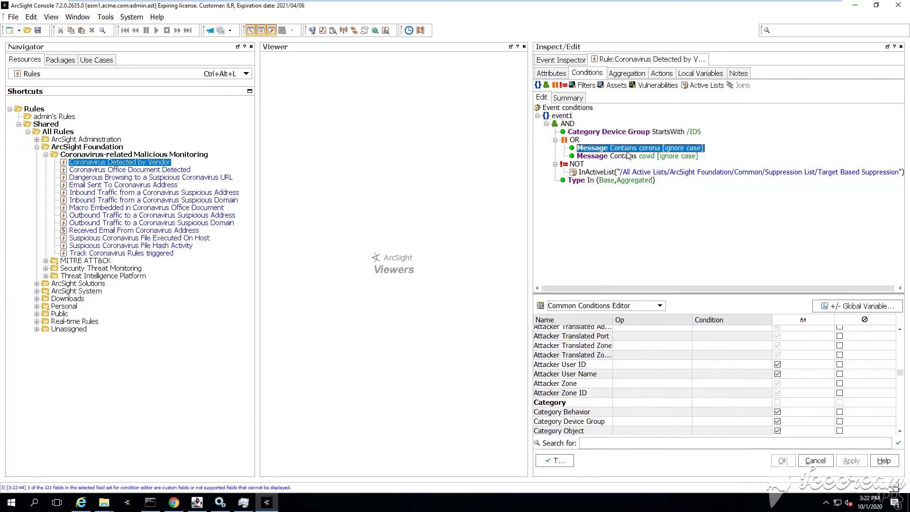
pyautogui.click(635, 148)
pyautogui.click(628, 156)
pyautogui.click(615, 174)
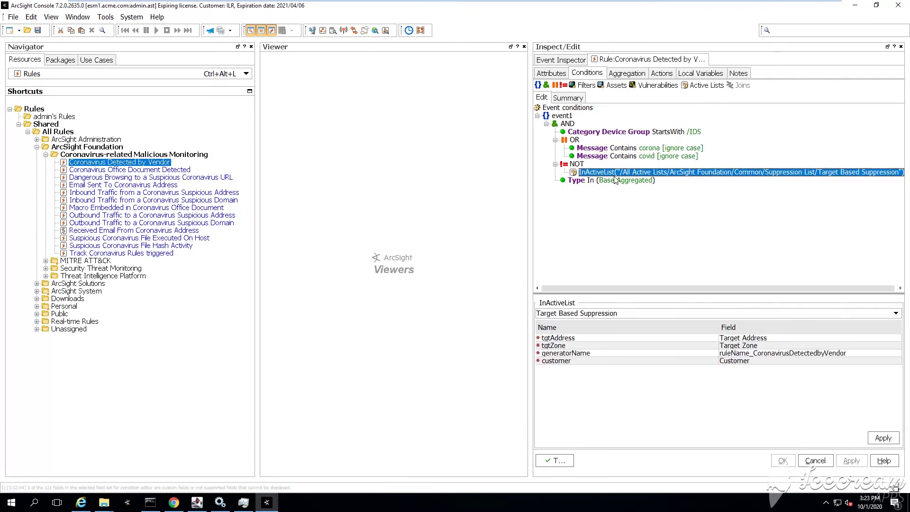
# Close the rule editor and the Event Inspector tab, leaving the Viewer empty.
pyautogui.rightClick(654, 61)
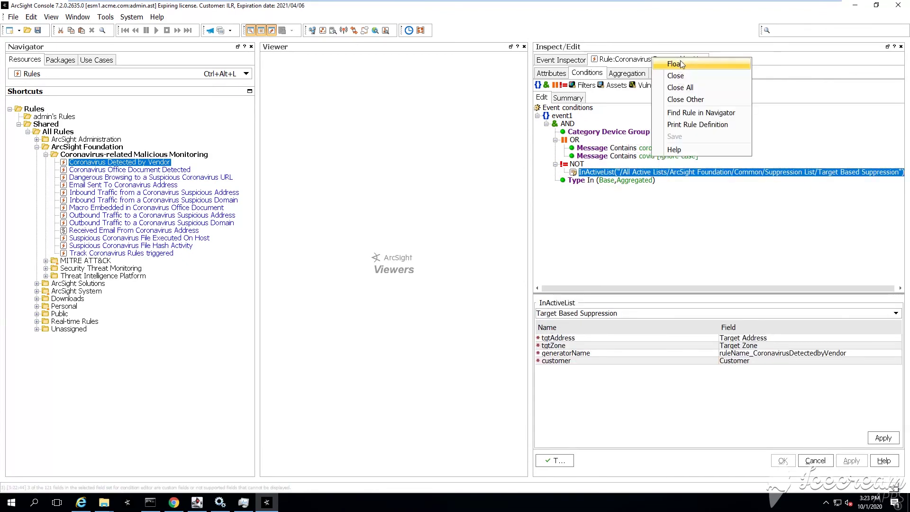
pyautogui.click(673, 75)
pyautogui.rightClick(572, 60)
pyautogui.click(605, 79)
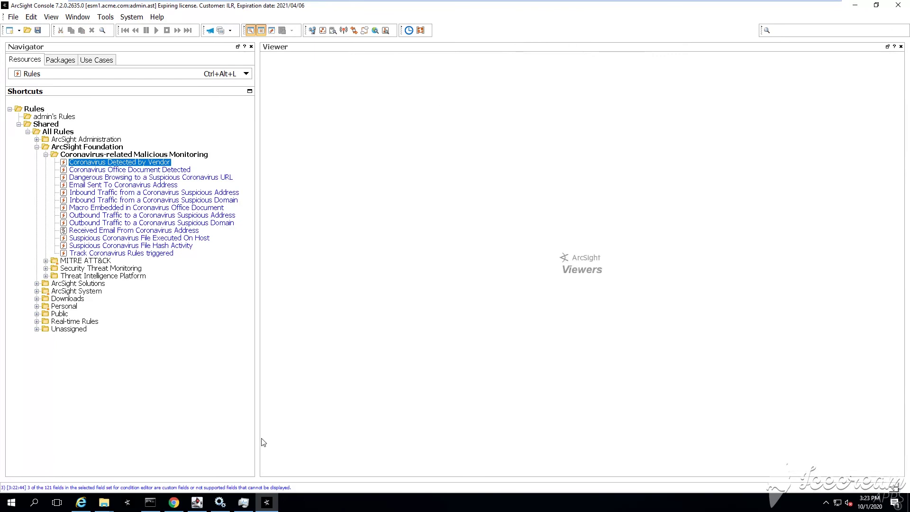
pyautogui.click(197, 503)
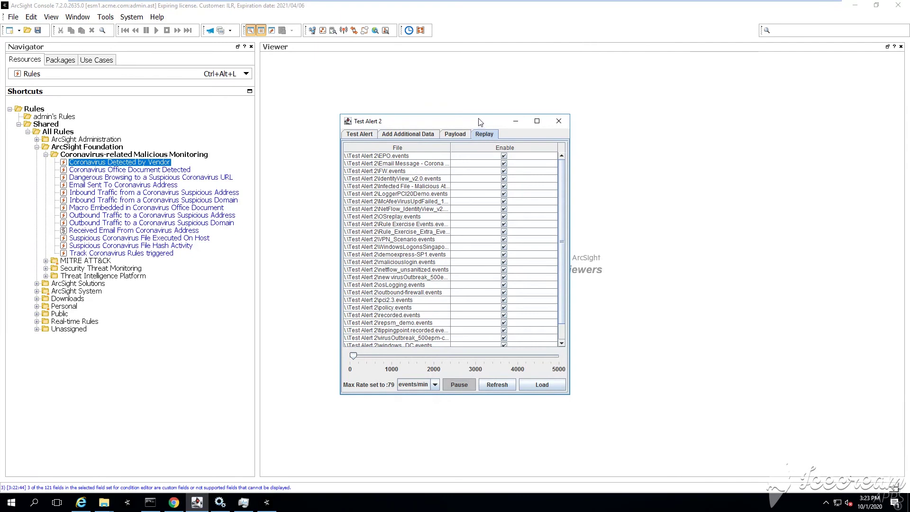
pyautogui.moveTo(481, 121); pyautogui.dragTo(507, 116)
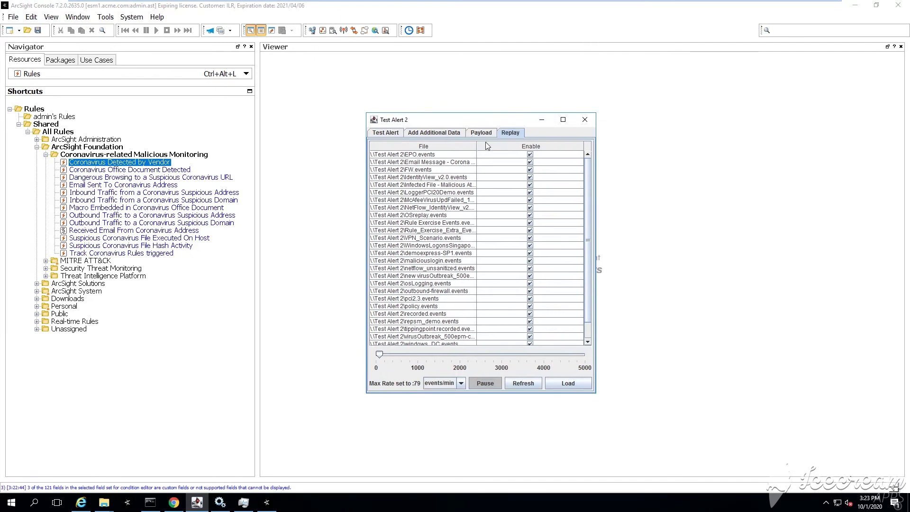
pyautogui.moveTo(476, 144); pyautogui.dragTo(535, 144)
pyautogui.click(463, 163)
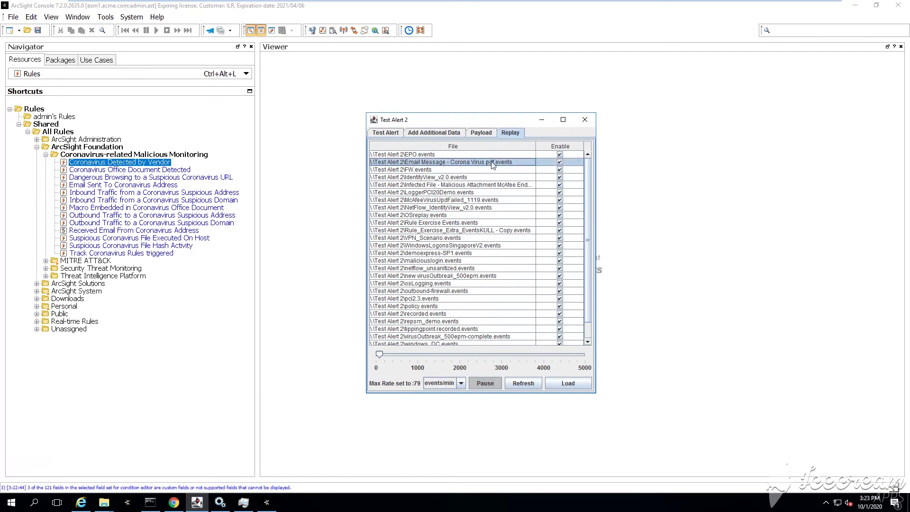
pyautogui.click(585, 119)
pyautogui.click(93, 72)
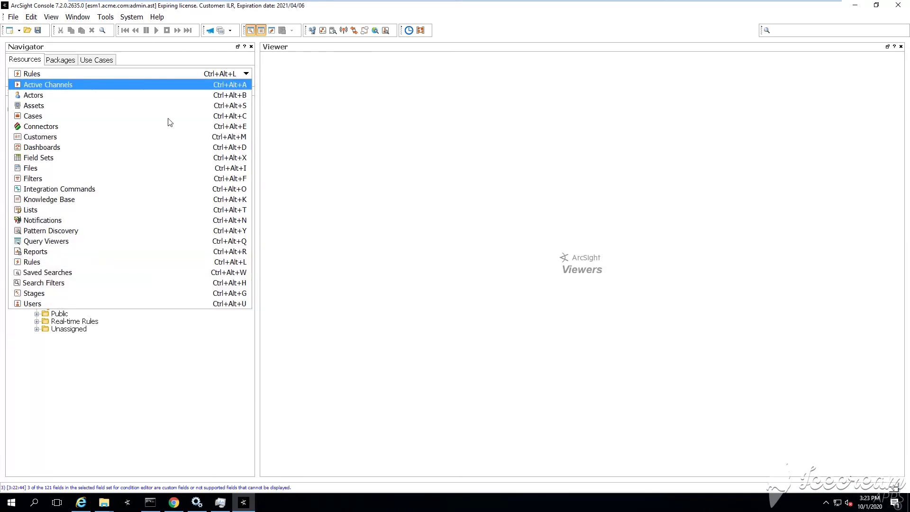
# Show Active Channels in the navigator and request deletion of the 'Example for the guys' channel.
pyautogui.press('Return')
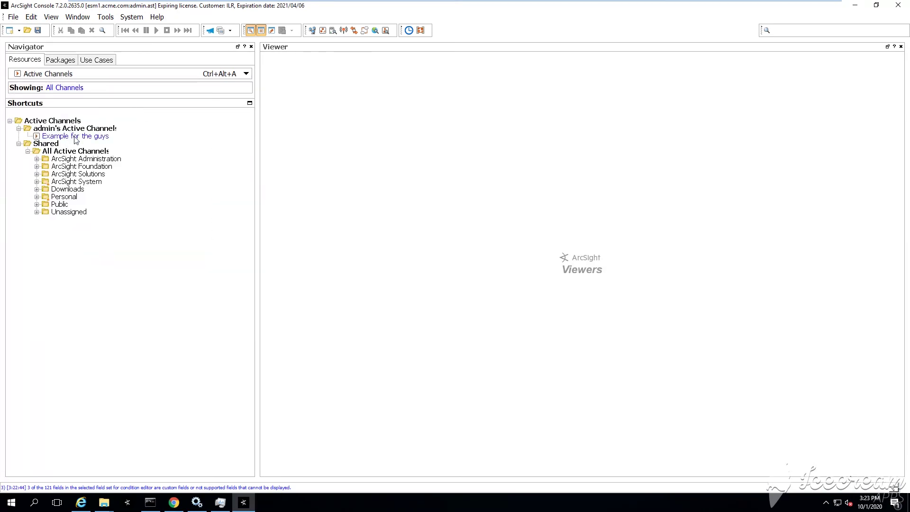
pyautogui.click(76, 137)
pyautogui.rightClick(75, 136)
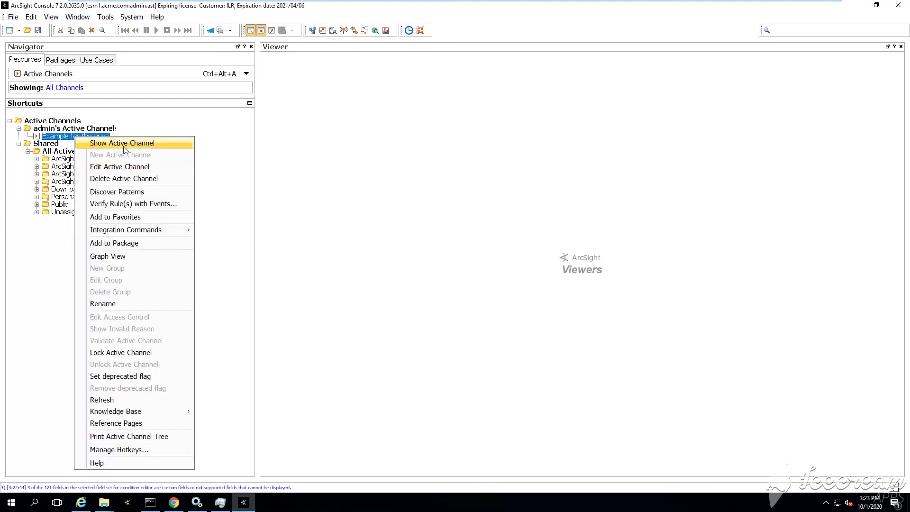
pyautogui.click(142, 179)
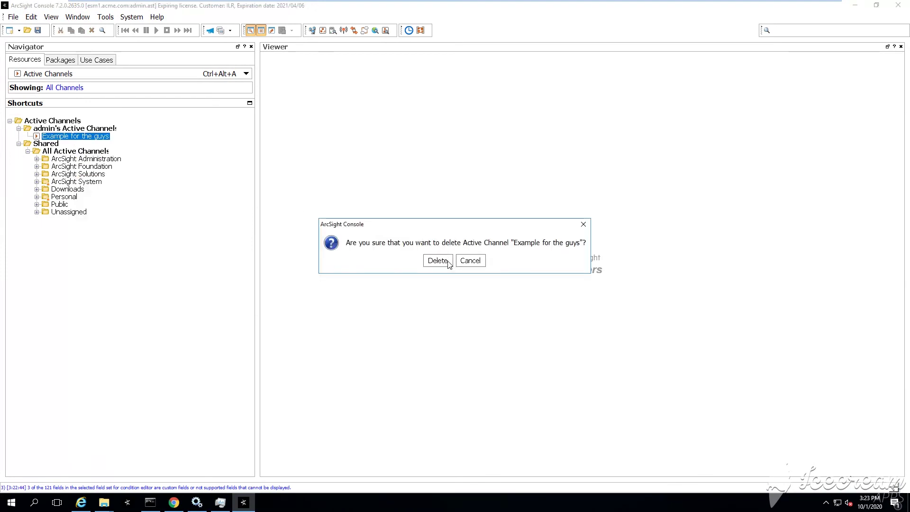